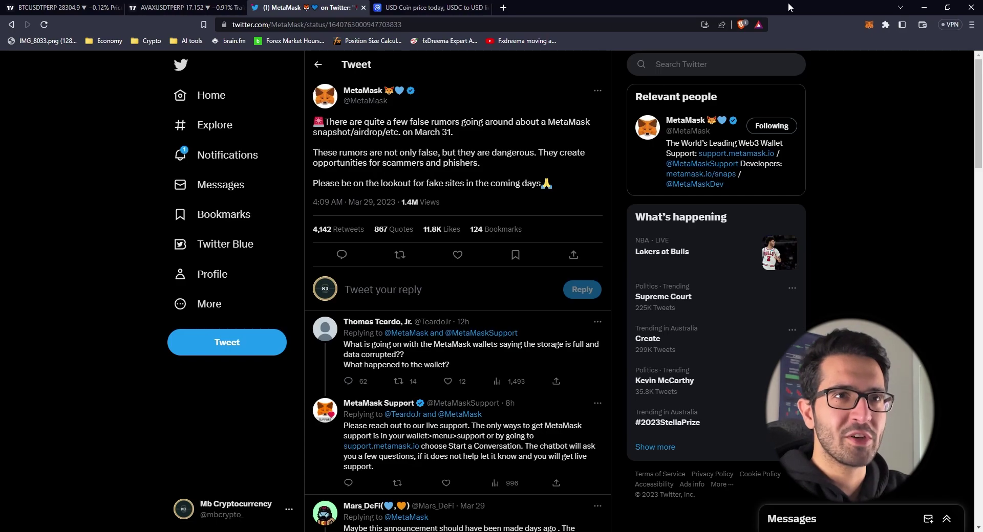
Step: Open the MetaMask wallet to show the Avalanche account's 0.3871 AVAX balance
{"action": "left_click", "coordinate": [869, 24]}
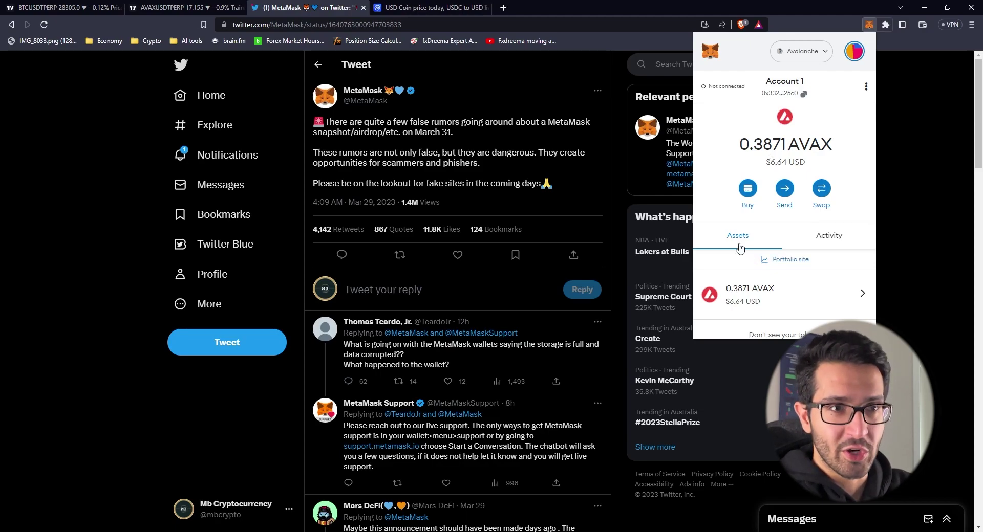
{"action": "left_click", "coordinate": [937, 198]}
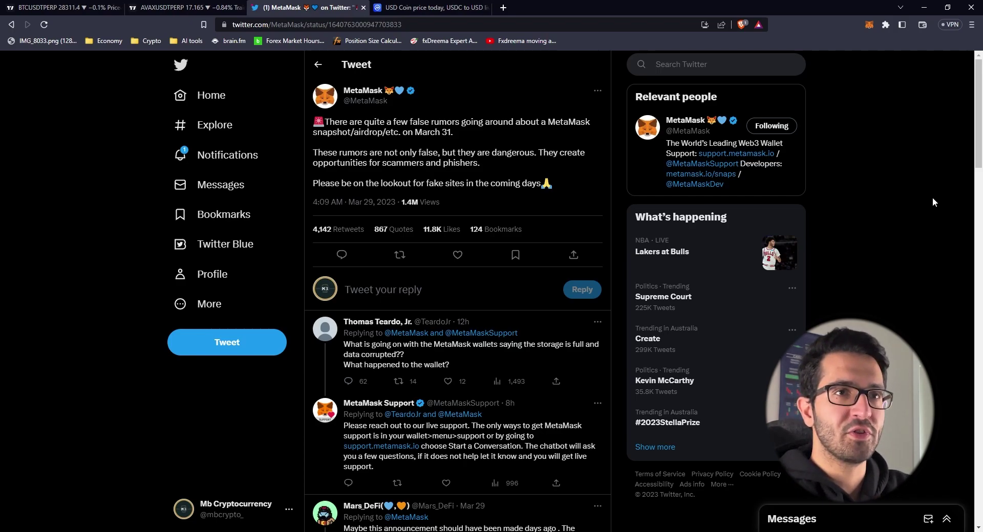
{"action": "left_click", "coordinate": [866, 31]}
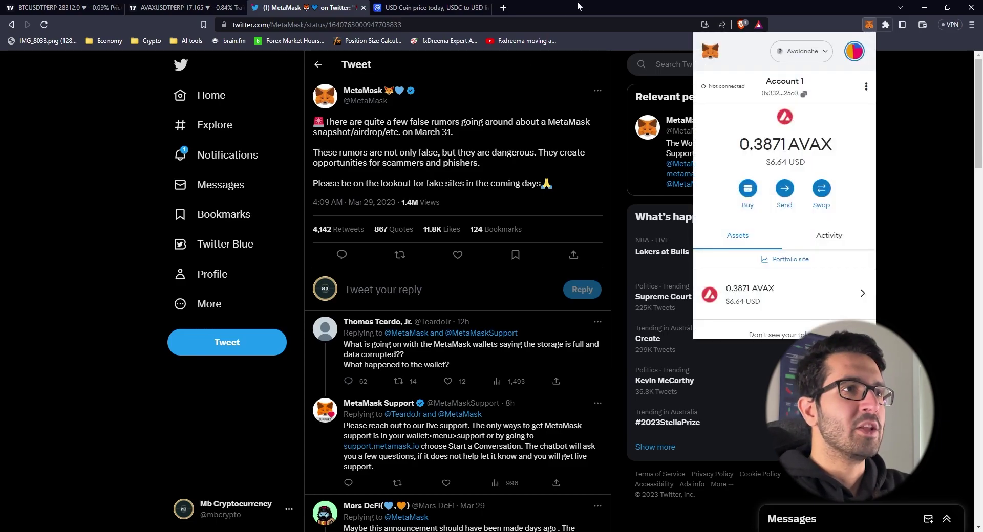
{"action": "left_click", "coordinate": [902, 88]}
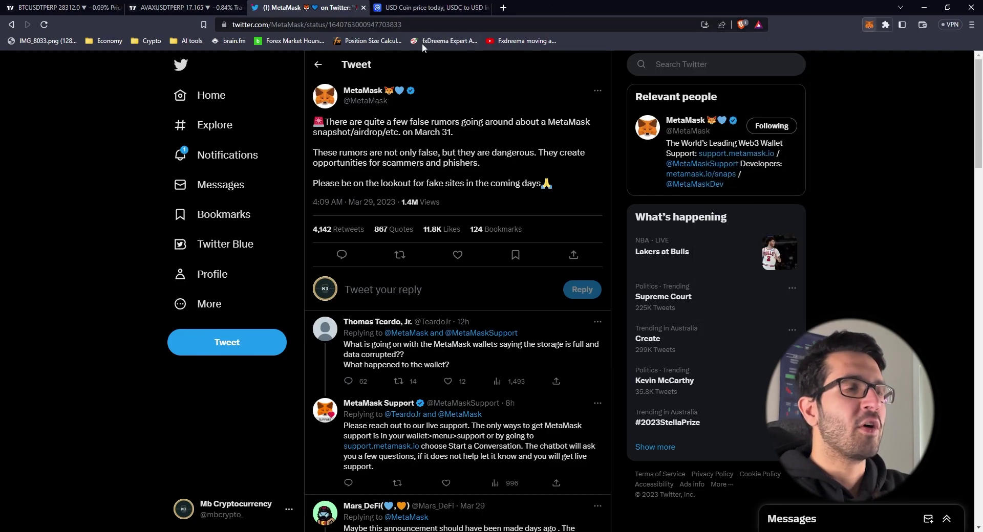
{"action": "left_click", "coordinate": [871, 25]}
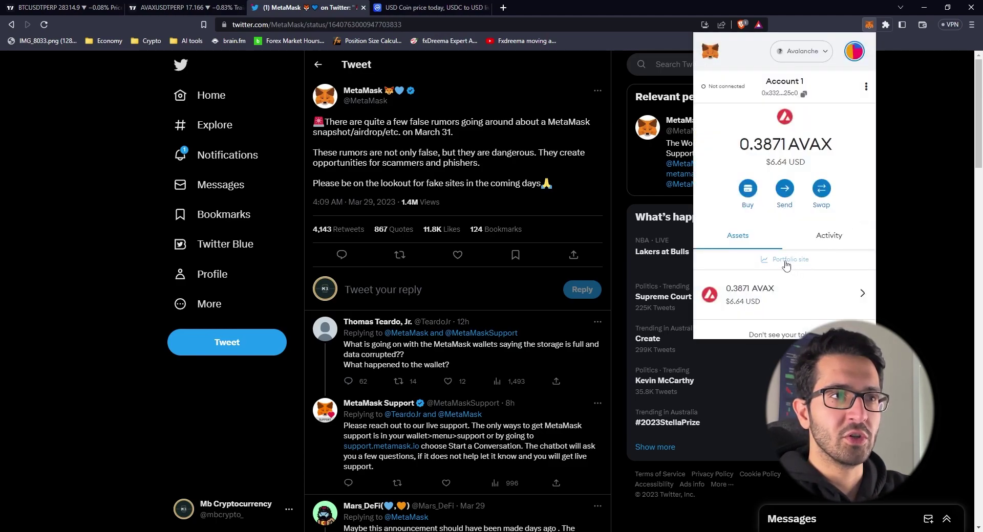
Step: Open the Portfolio site, browse the staking providers, then go to Swap on Avalanche
{"action": "left_click", "coordinate": [786, 262]}
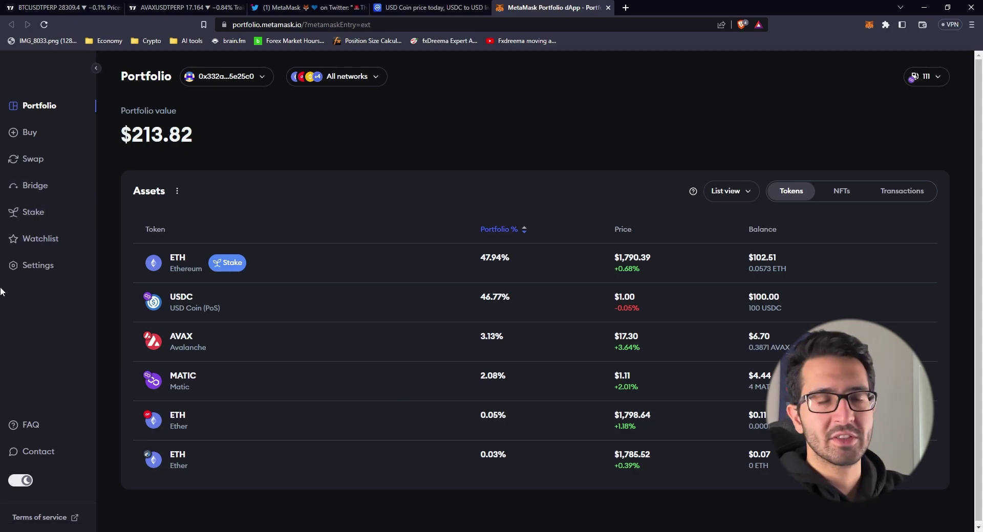
{"action": "left_click", "coordinate": [28, 212]}
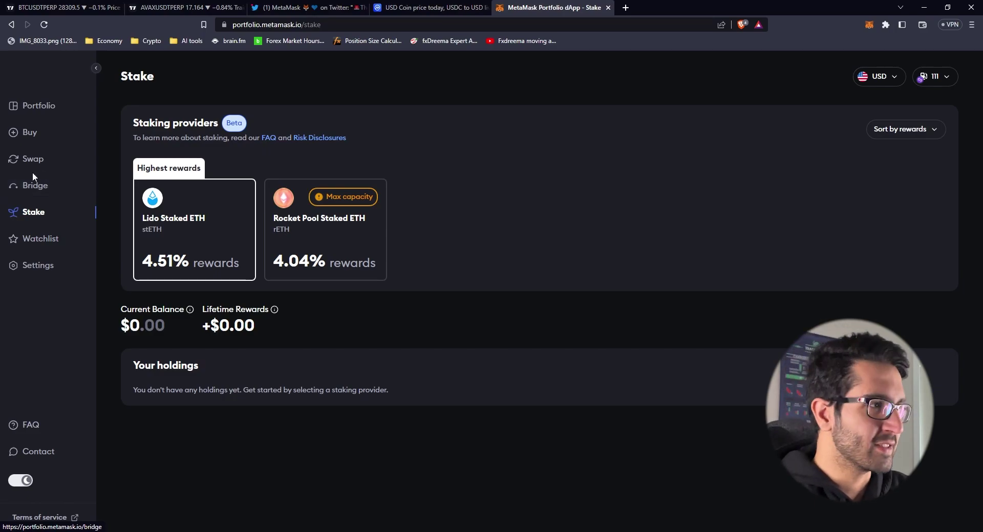
{"action": "left_click", "coordinate": [34, 156]}
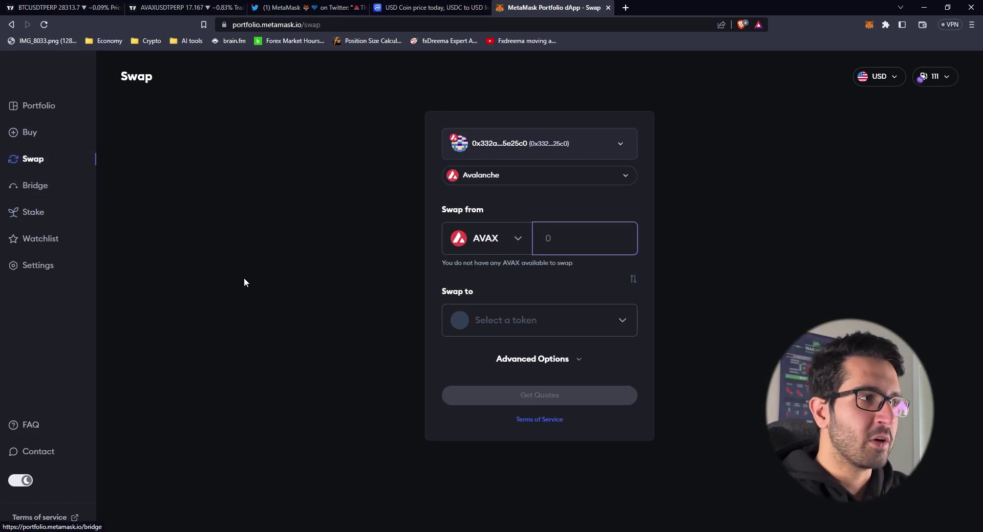
Step: On the Bridge page, set Polygon as the source network
{"action": "left_click", "coordinate": [53, 187]}
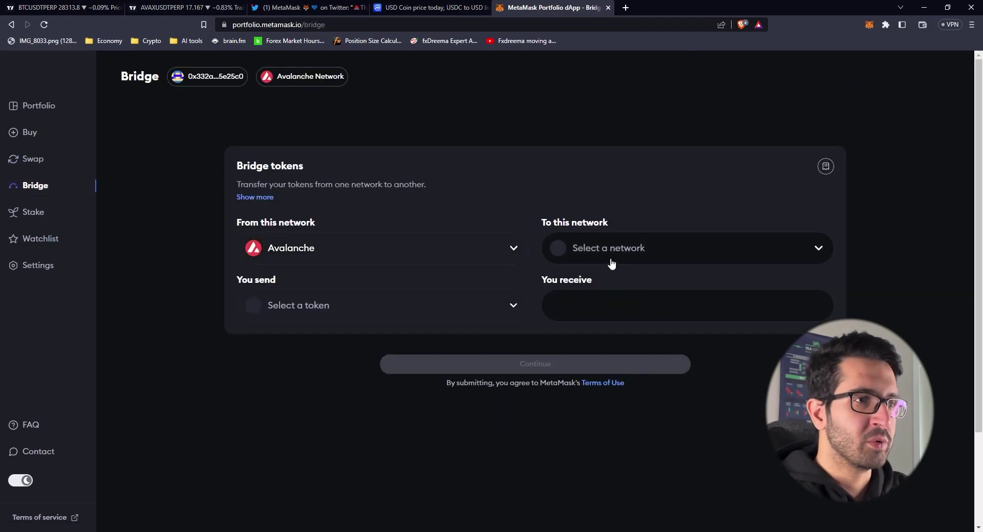
{"action": "left_click", "coordinate": [368, 256]}
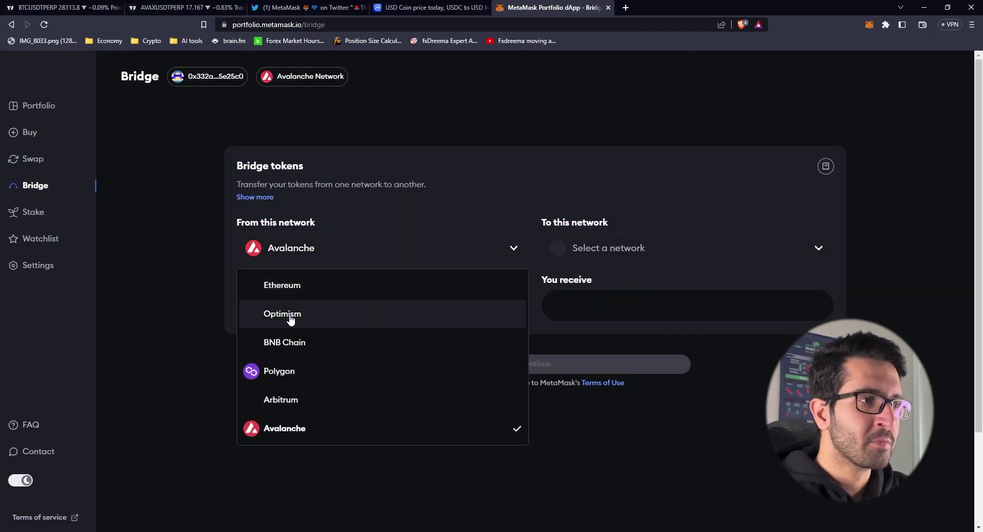
{"action": "left_click", "coordinate": [280, 371]}
{"action": "left_click", "coordinate": [334, 255]}
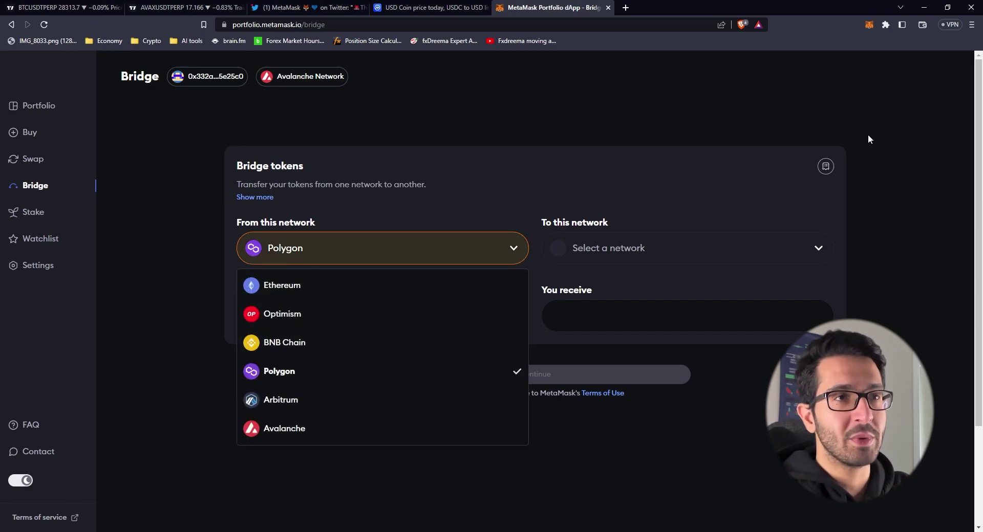
{"action": "left_click", "coordinate": [867, 31]}
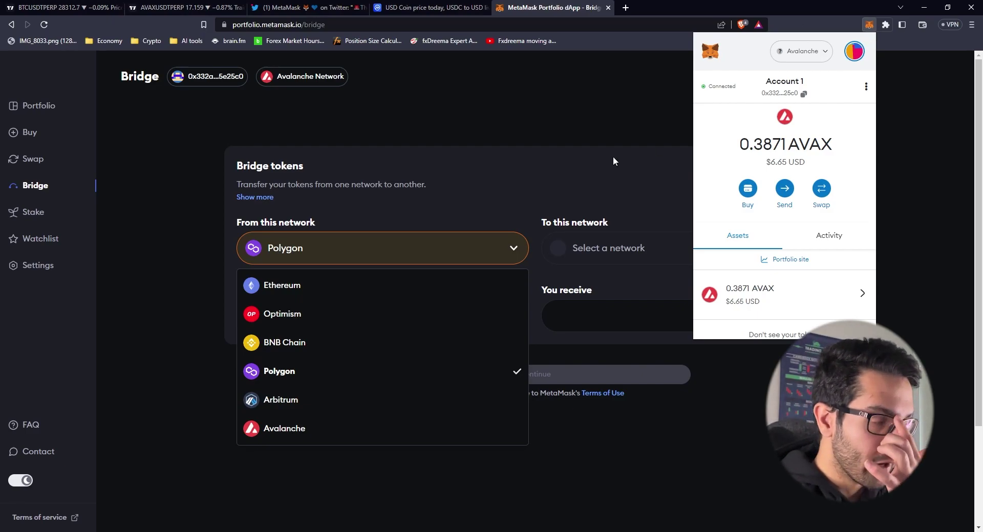
{"action": "left_click", "coordinate": [555, 160]}
{"action": "left_click", "coordinate": [406, 247]}
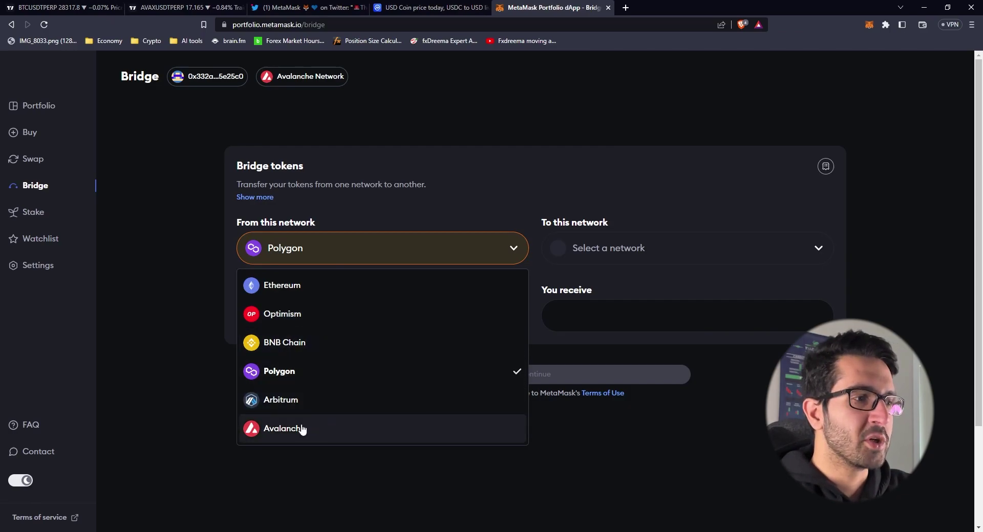
{"action": "left_click", "coordinate": [336, 252]}
{"action": "left_click", "coordinate": [337, 252]}
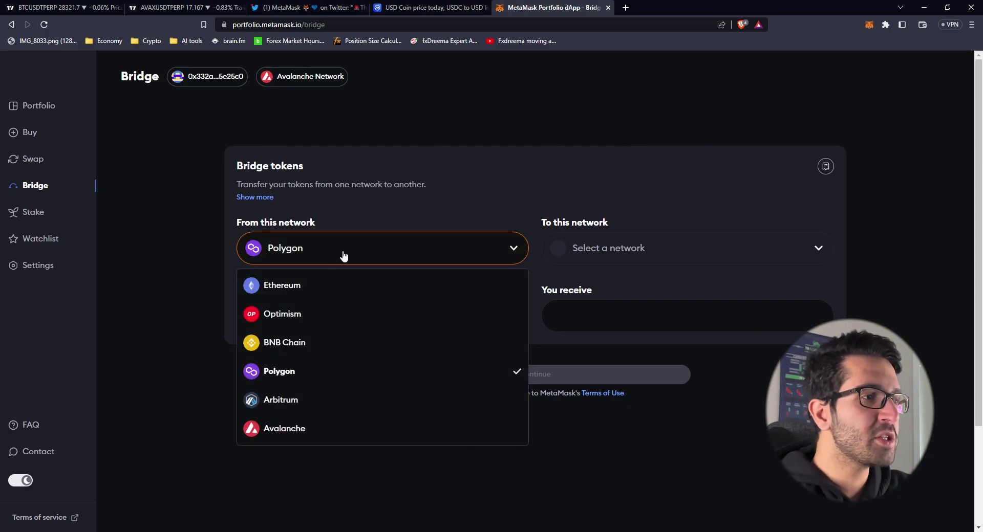
{"action": "left_click", "coordinate": [417, 200]}
Step: Set Avalanche as the destination network and choose USDC as the token to send
{"action": "left_click", "coordinate": [633, 260]}
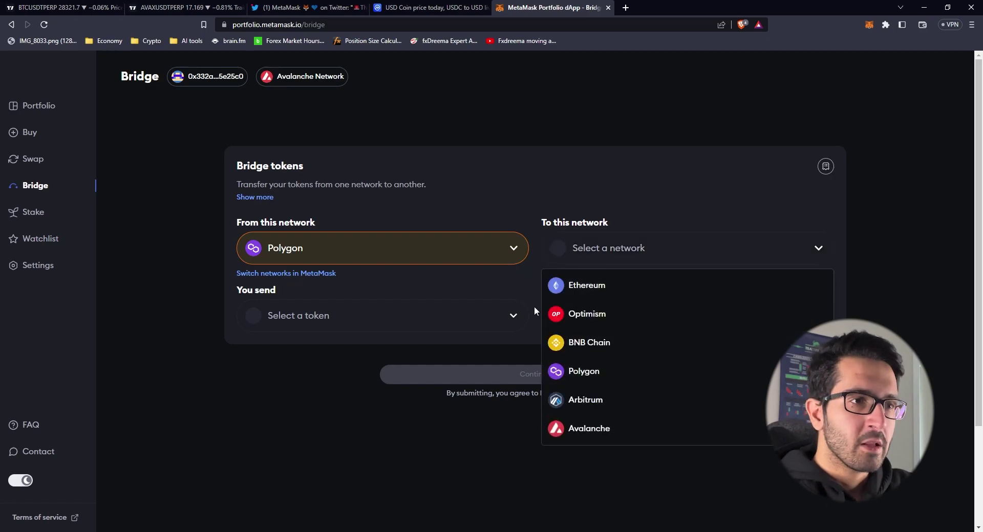
{"action": "left_click", "coordinate": [385, 314]}
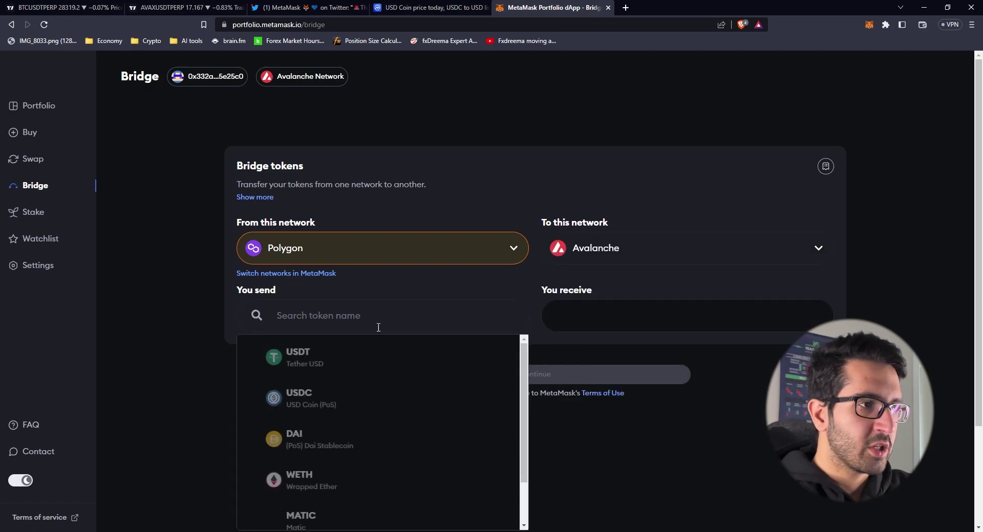
{"action": "left_click", "coordinate": [318, 384]}
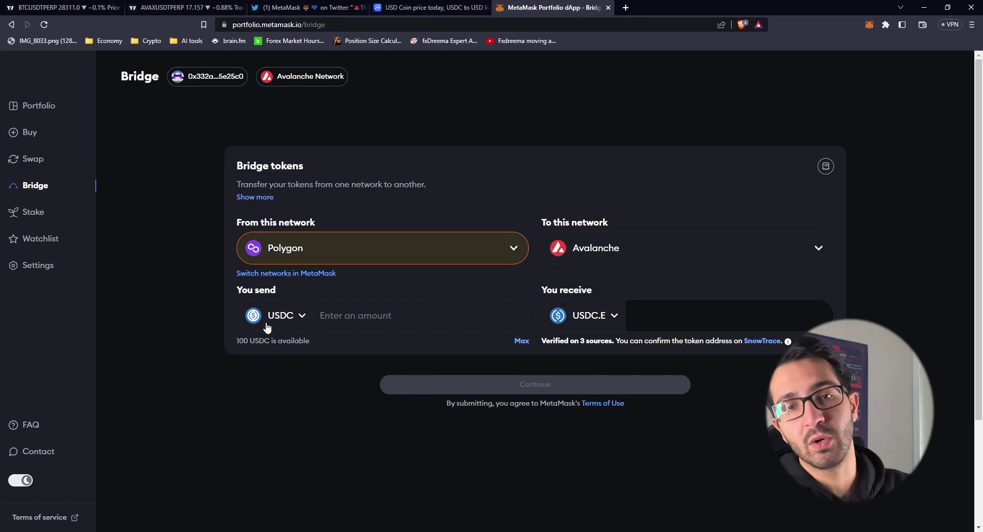
Step: Enter 50 USDC as the bridge amount, after briefly trying 20, to get the Celer quote
{"action": "left_click", "coordinate": [377, 307]}
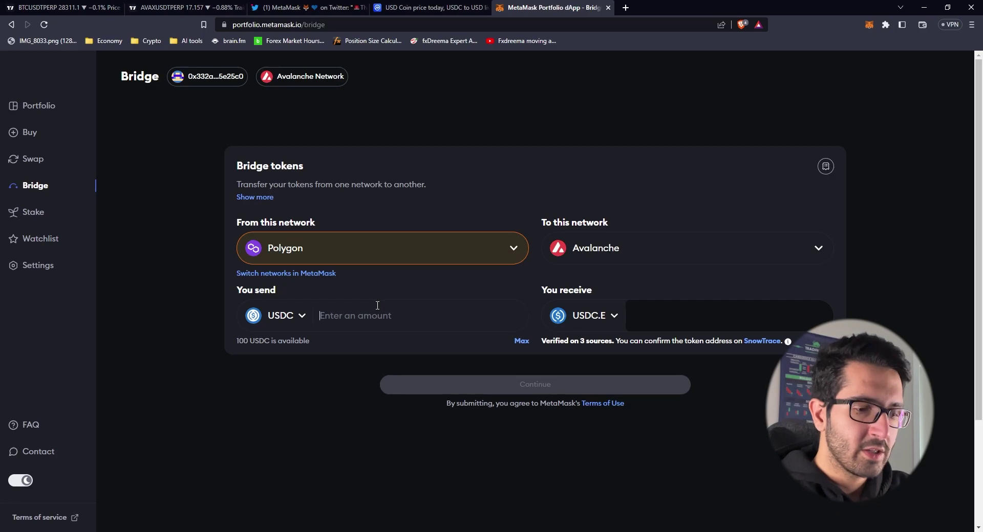
{"action": "type", "text": "50"}
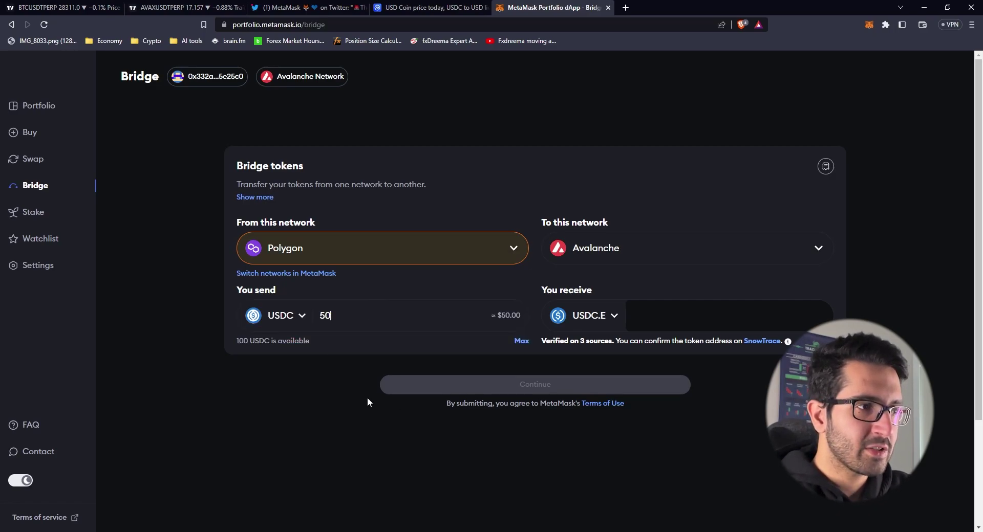
{"action": "key", "text": "BackSpace"}
{"action": "key", "text": "BackSpace"}
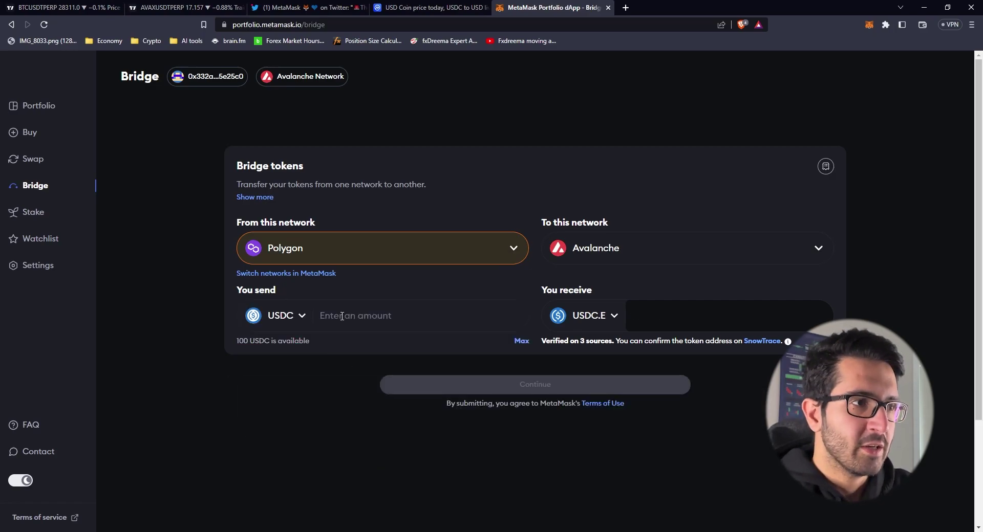
{"action": "type", "text": "20"}
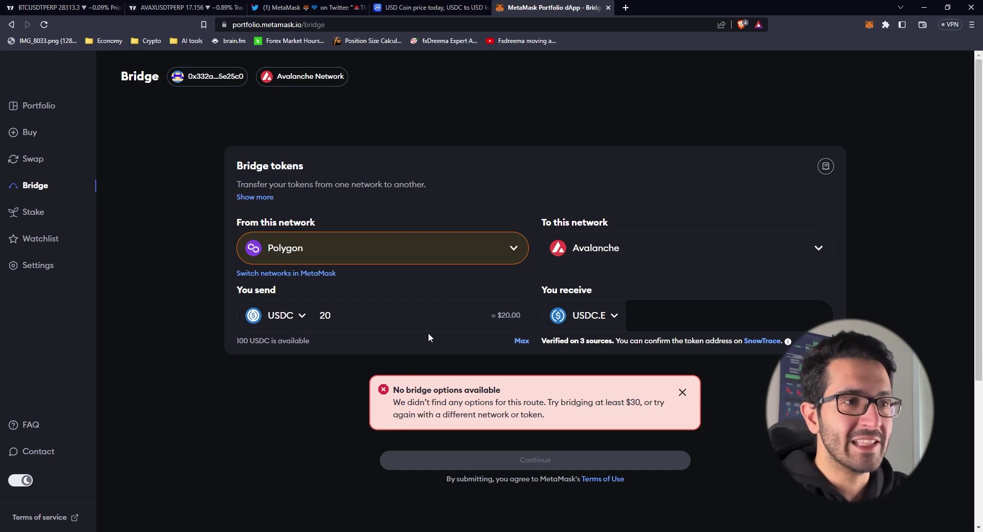
{"action": "left_click", "coordinate": [342, 315]}
{"action": "key", "text": "BackSpace"}
{"action": "key", "text": "BackSpace"}
{"action": "type", "text": "50"}
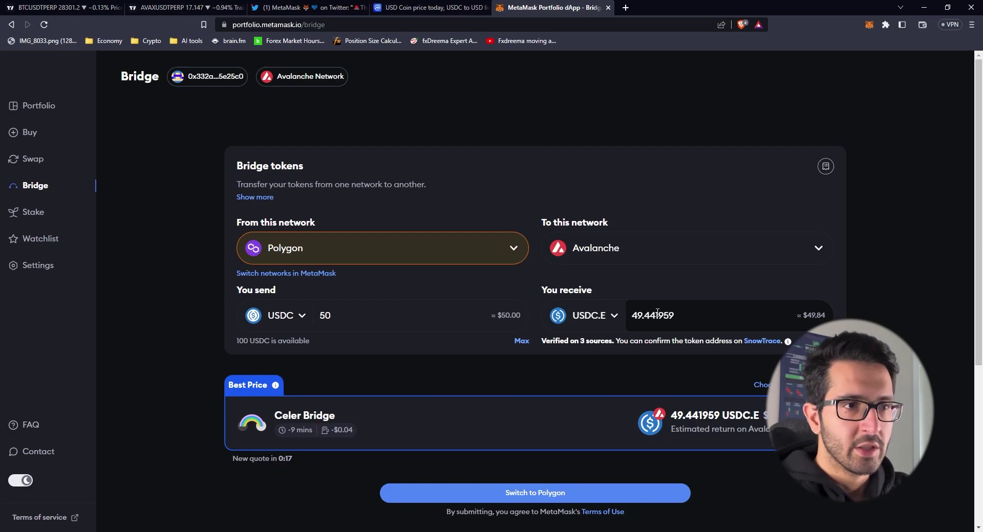
Step: Switch the wallet to Polygon and start the USDC approval with a 50 spending cap
{"action": "left_click", "coordinate": [571, 496]}
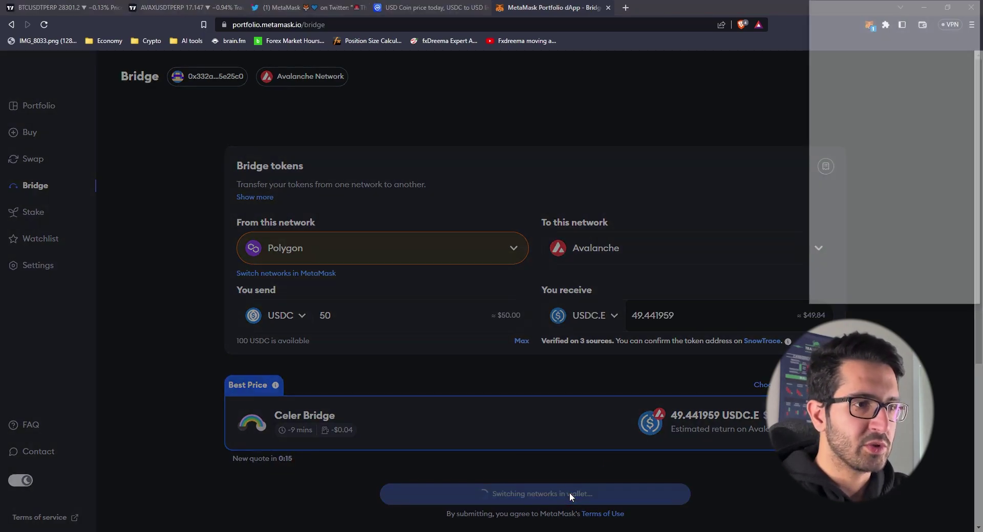
{"action": "left_click", "coordinate": [916, 283]}
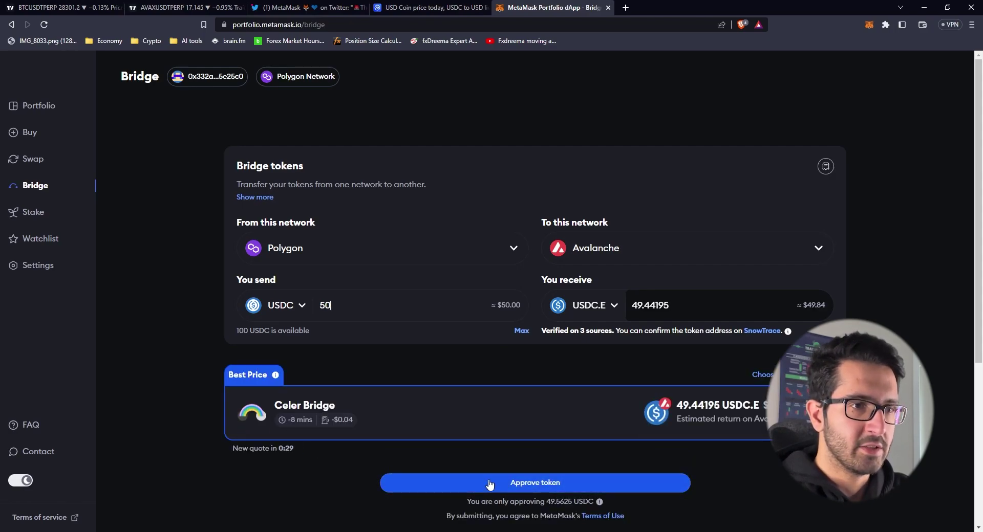
{"action": "left_click", "coordinate": [532, 484]}
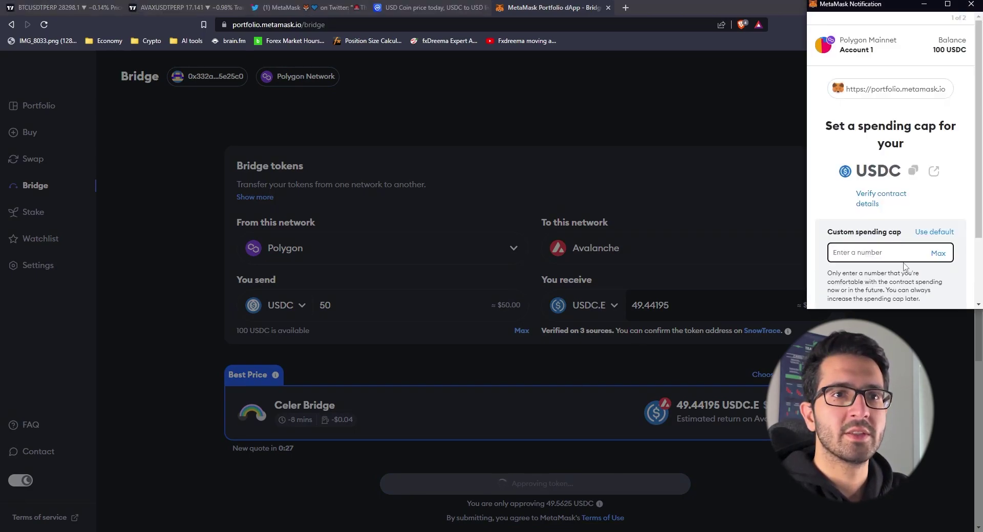
{"action": "left_click", "coordinate": [899, 253]}
{"action": "type", "text": "50"}
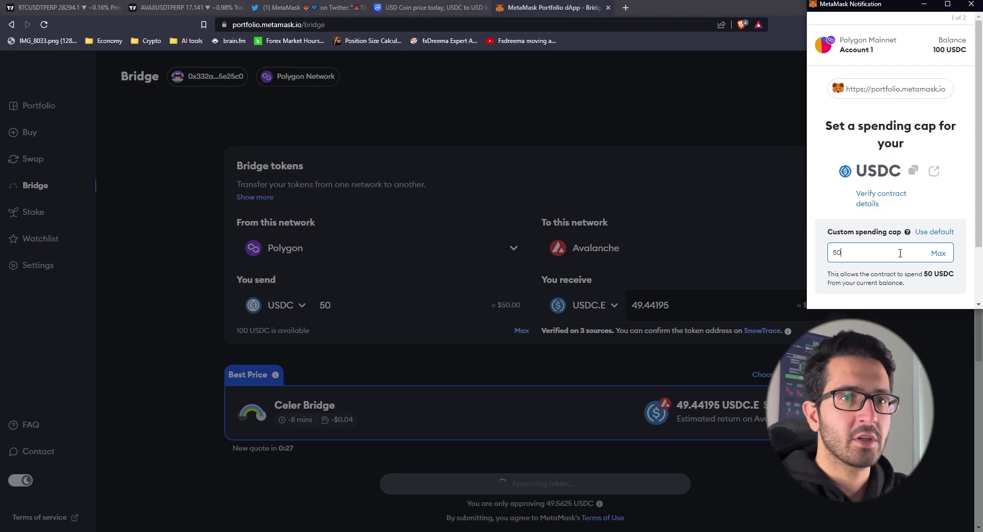
{"action": "scroll", "coordinate": [900, 253], "scroll_direction": "down", "scroll_amount": 2}
Step: Raise the spending cap to the full 100 USDC and approve it
{"action": "left_click", "coordinate": [937, 185]}
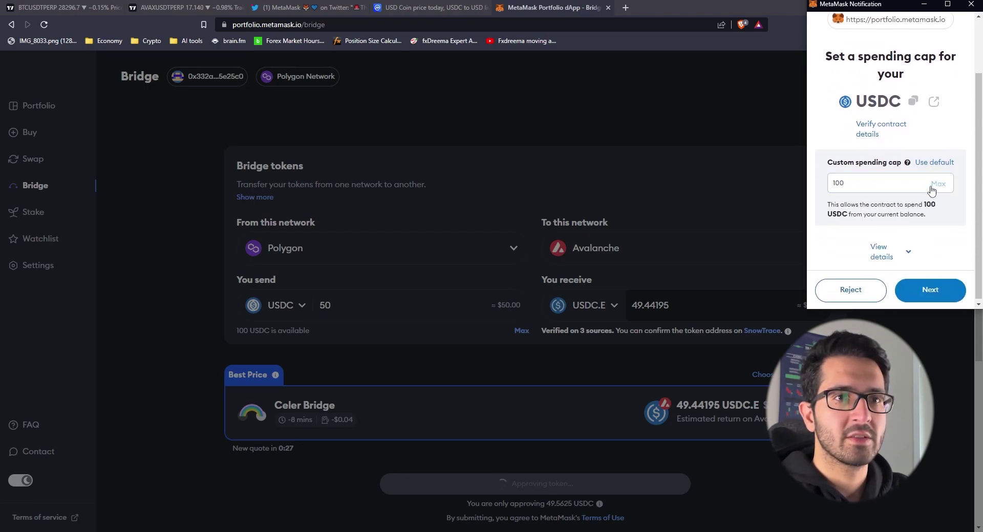
{"action": "left_click", "coordinate": [945, 291]}
{"action": "scroll", "coordinate": [890, 249], "scroll_direction": "down", "scroll_amount": 1}
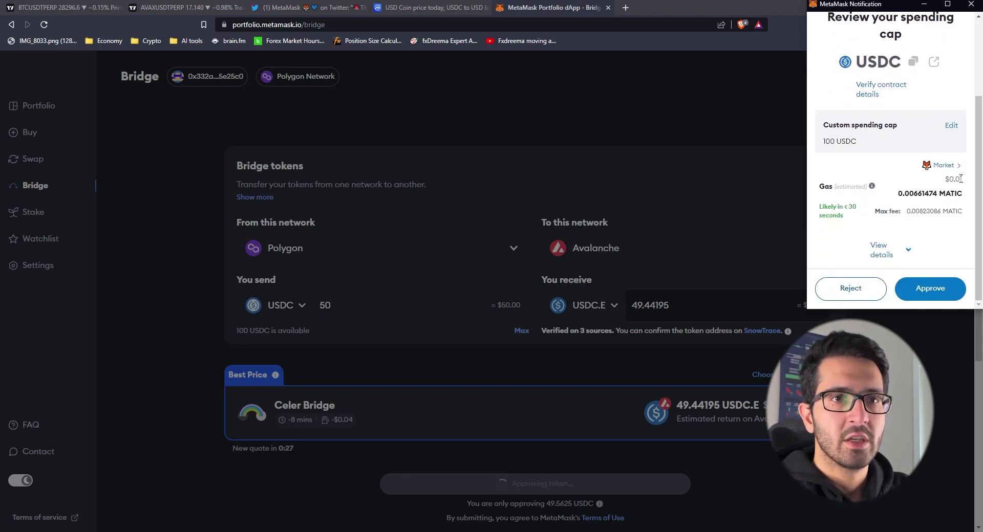
{"action": "left_click", "coordinate": [924, 288]}
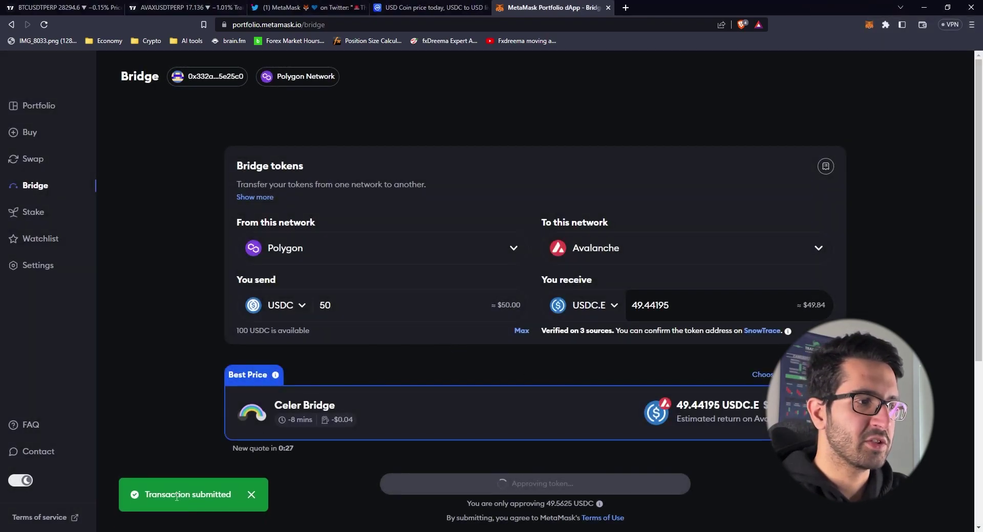
{"action": "scroll", "coordinate": [496, 296], "scroll_direction": "down", "scroll_amount": 1}
{"action": "scroll", "coordinate": [480, 313], "scroll_direction": "up", "scroll_amount": 1}
{"action": "scroll", "coordinate": [480, 314], "scroll_direction": "down", "scroll_amount": 1}
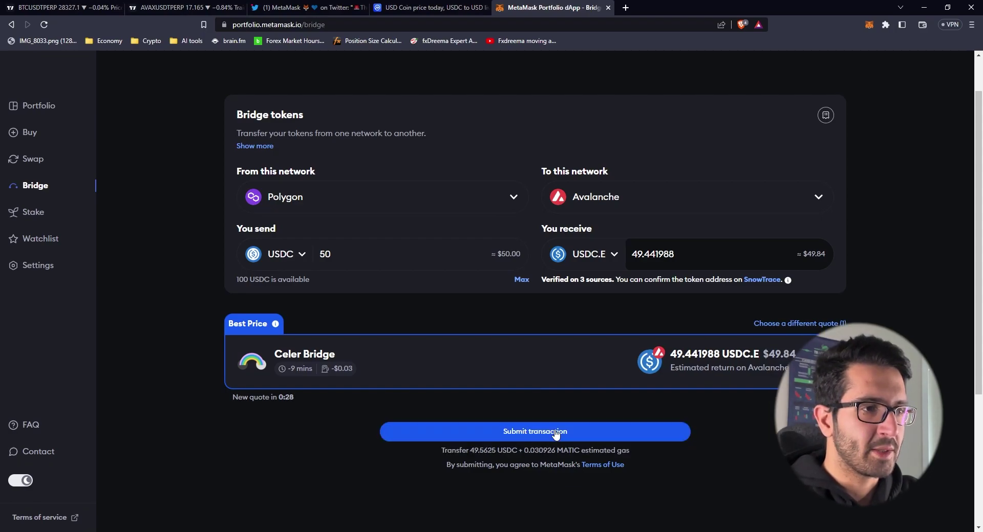
Step: Submit the 50 USDC Celer bridge, confirm it in MetaMask, and check the Avalanche wallet
{"action": "left_click", "coordinate": [557, 433]}
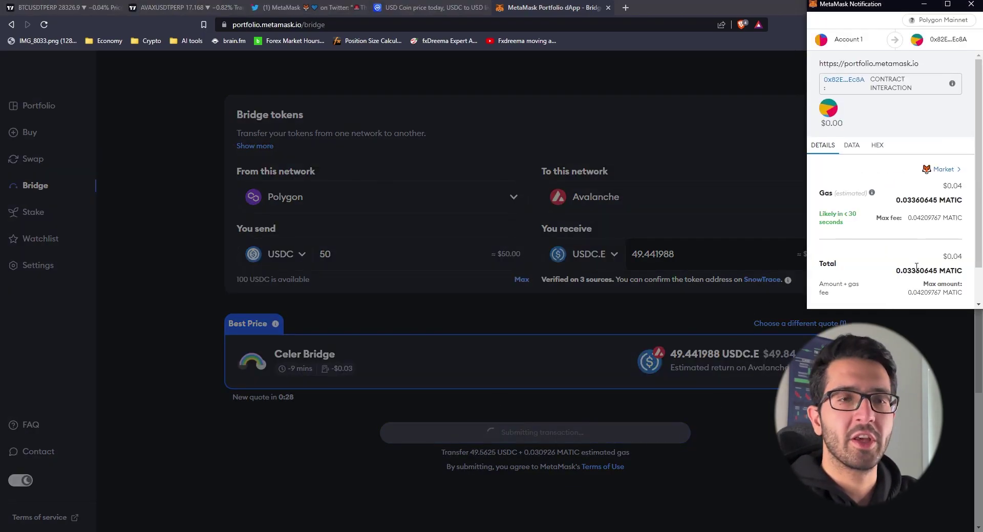
{"action": "scroll", "coordinate": [887, 240], "scroll_direction": "down", "scroll_amount": 2}
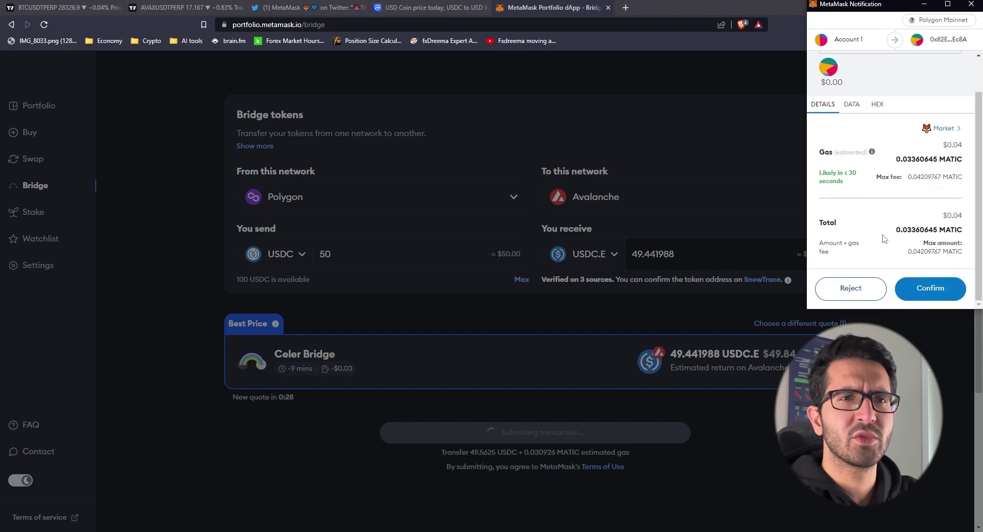
{"action": "left_click", "coordinate": [910, 287]}
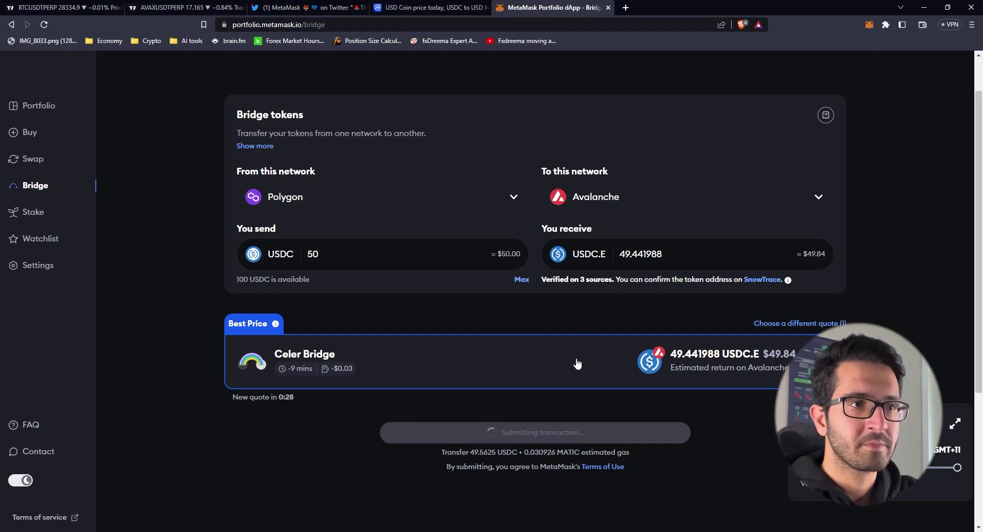
{"action": "left_click", "coordinate": [869, 25]}
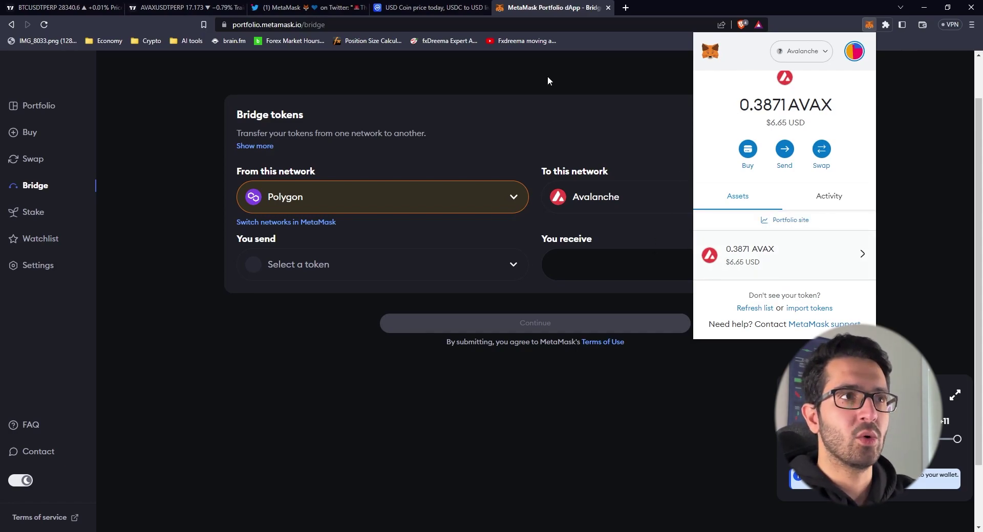
Step: Copy USD Coin's Avalanche C-Chain contract address from CoinMarketCap's other-chain contracts list
{"action": "left_click", "coordinate": [432, 8]}
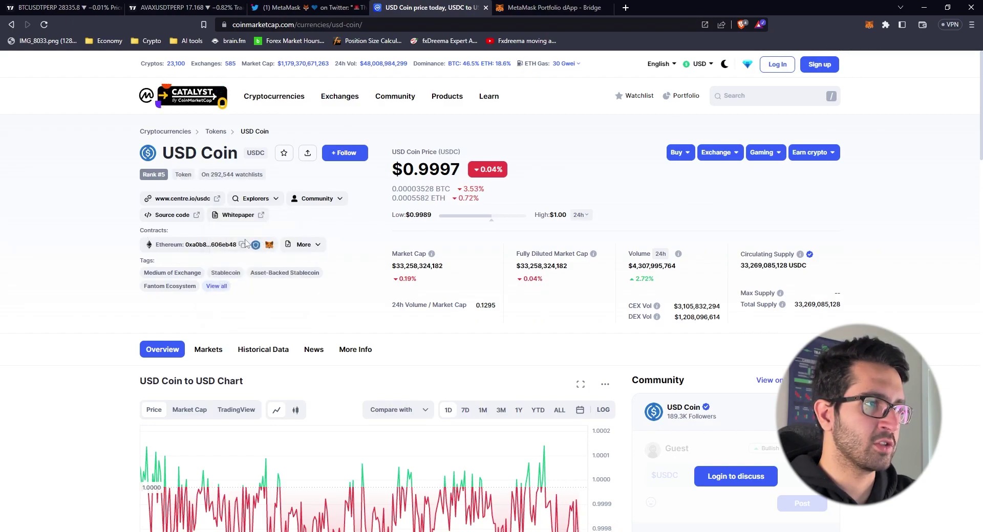
{"action": "left_click", "coordinate": [305, 245]}
{"action": "scroll", "coordinate": [344, 336], "scroll_direction": "down", "scroll_amount": 5}
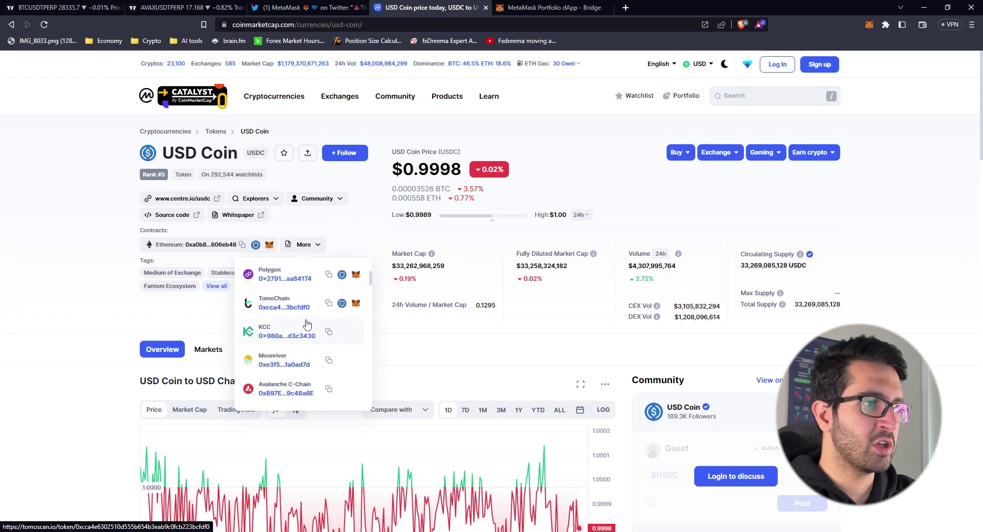
{"action": "left_click", "coordinate": [328, 340]}
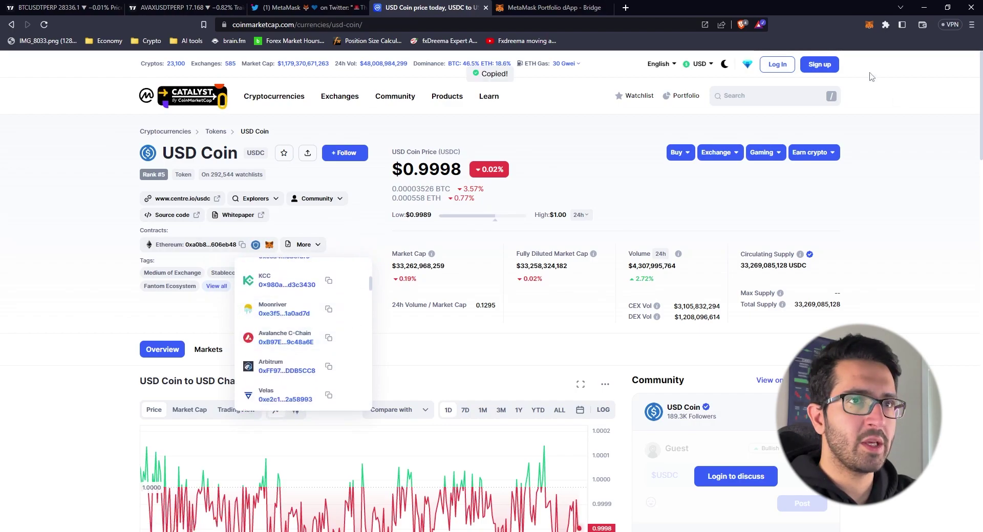
Step: Paste the address into MetaMask's Import tokens search to find USD Coin (USDC)
{"action": "left_click", "coordinate": [869, 24]}
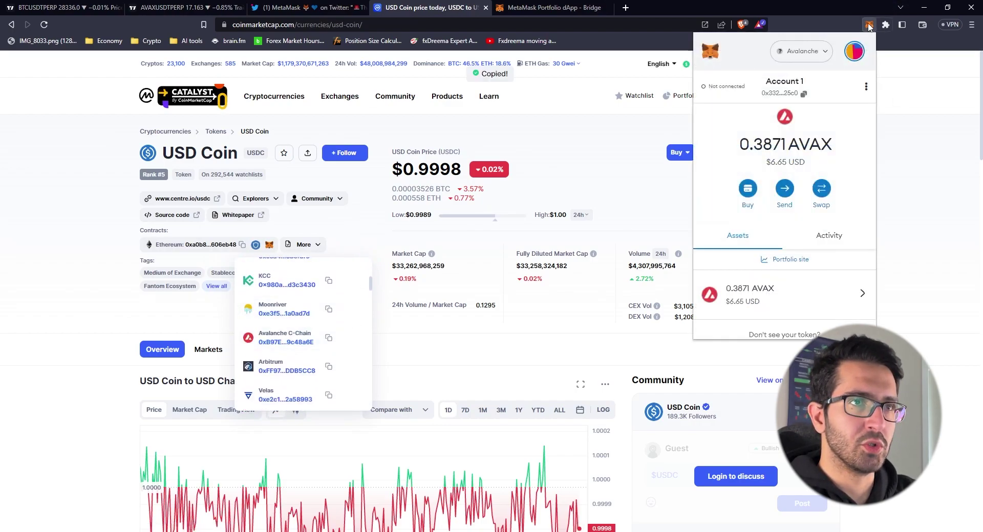
{"action": "scroll", "coordinate": [787, 304], "scroll_direction": "down", "scroll_amount": 1}
{"action": "left_click", "coordinate": [804, 310]}
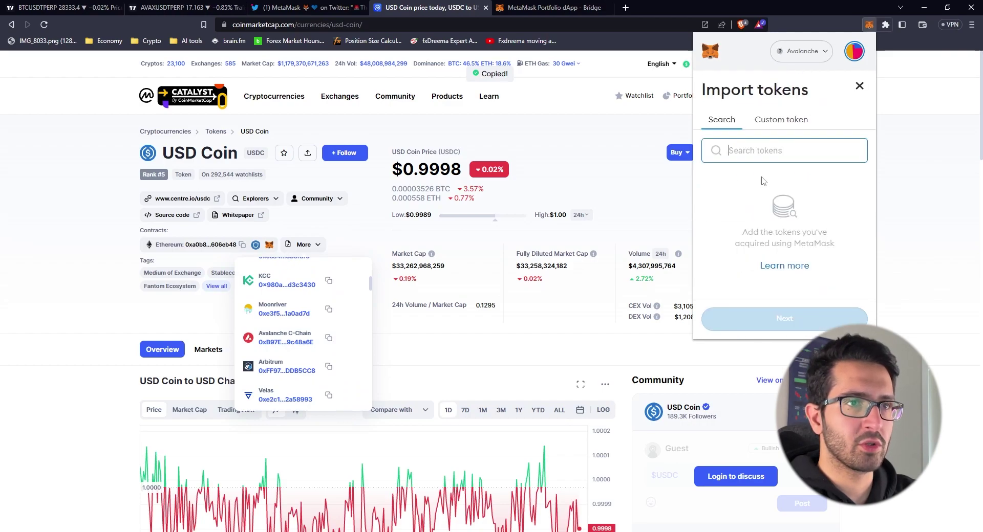
{"action": "key", "text": "ctrl+v"}
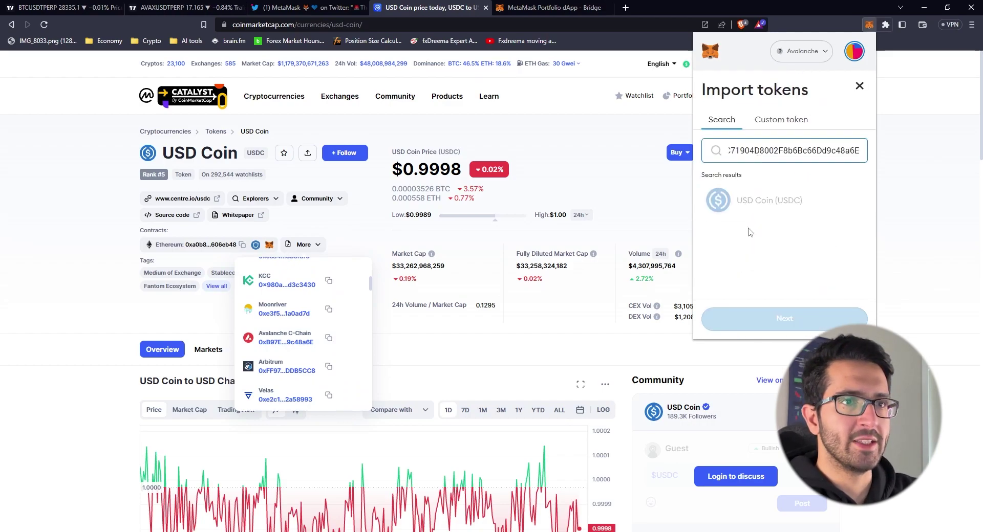
{"action": "left_click", "coordinate": [752, 211]}
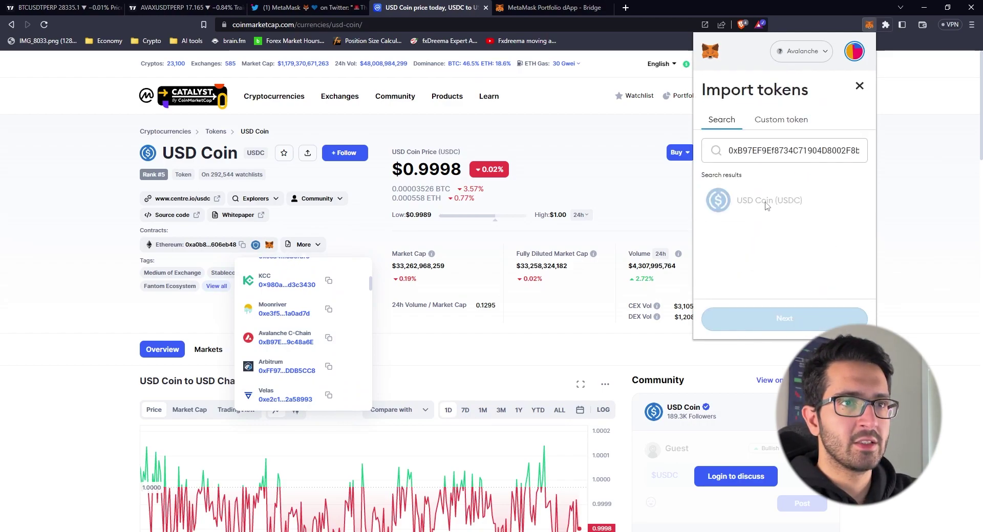
Step: Try adding USDC as a custom token, then close the token import view
{"action": "left_click", "coordinate": [793, 122]}
{"action": "left_click", "coordinate": [861, 94]}
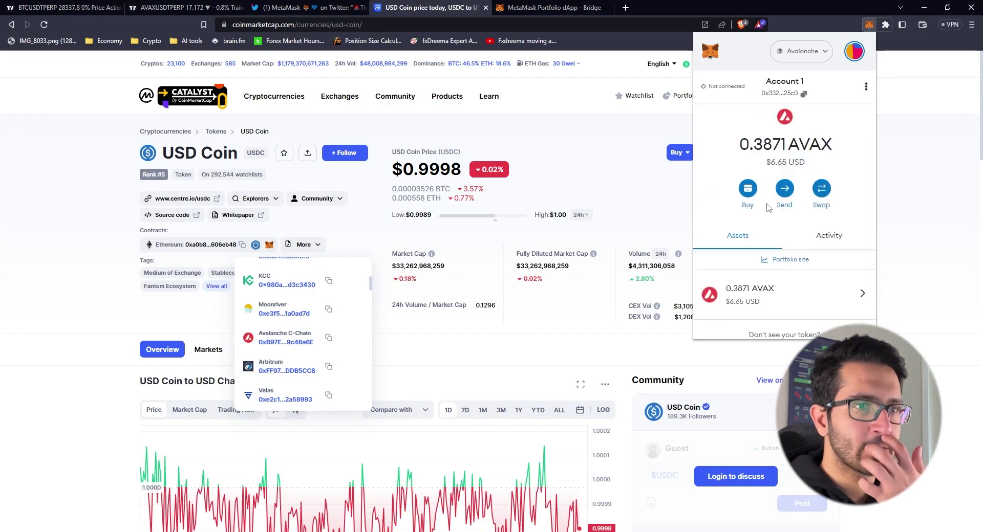
{"action": "scroll", "coordinate": [823, 234], "scroll_direction": "down", "scroll_amount": 1}
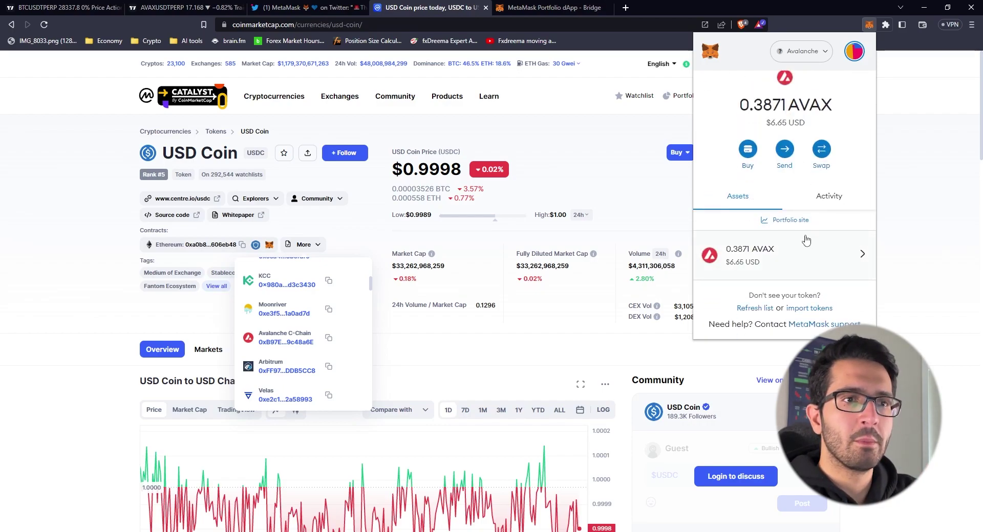
{"action": "scroll", "coordinate": [851, 101], "scroll_direction": "up", "scroll_amount": 1}
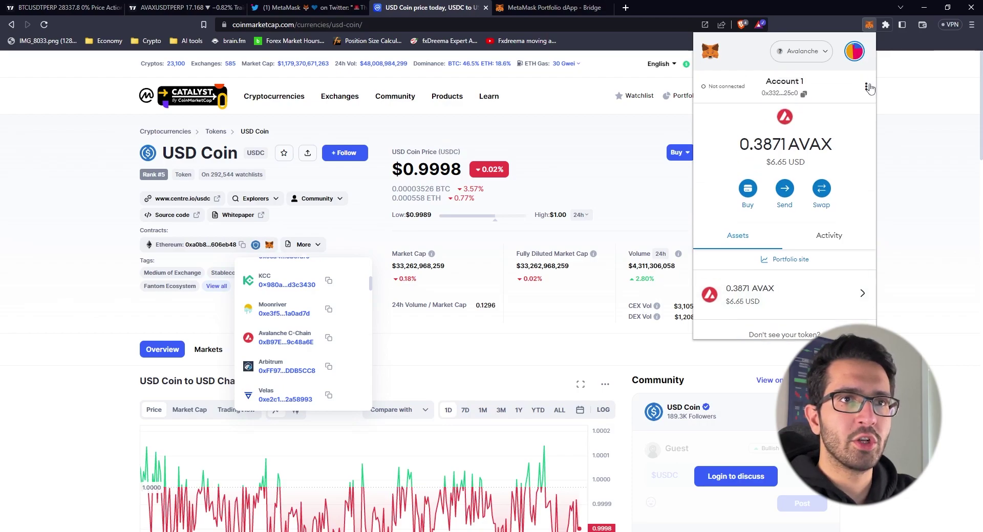
{"action": "left_click", "coordinate": [869, 88]}
{"action": "left_click", "coordinate": [862, 72]}
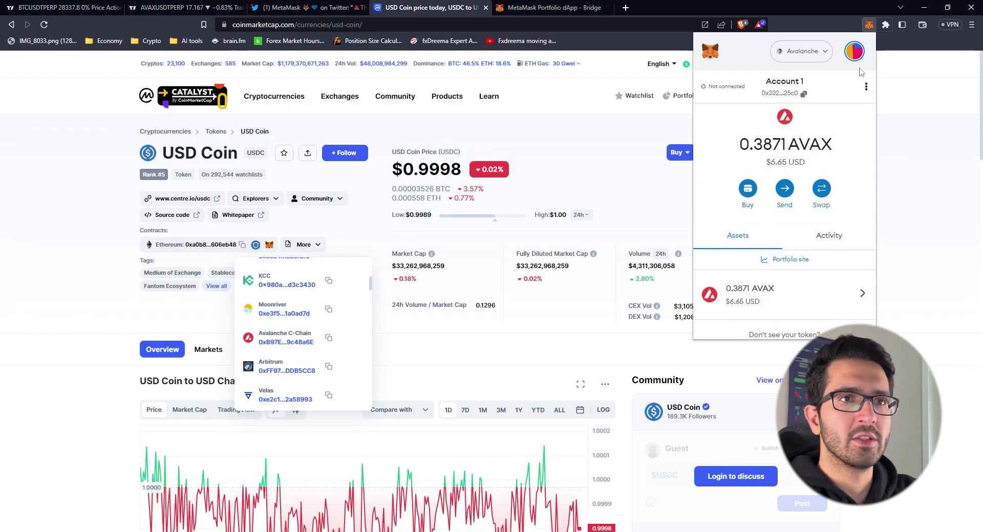
Step: Turn off 'Hide tokens without balance' in General settings so USDC shows at 0
{"action": "left_click", "coordinate": [854, 52]}
{"action": "left_click", "coordinate": [753, 207]}
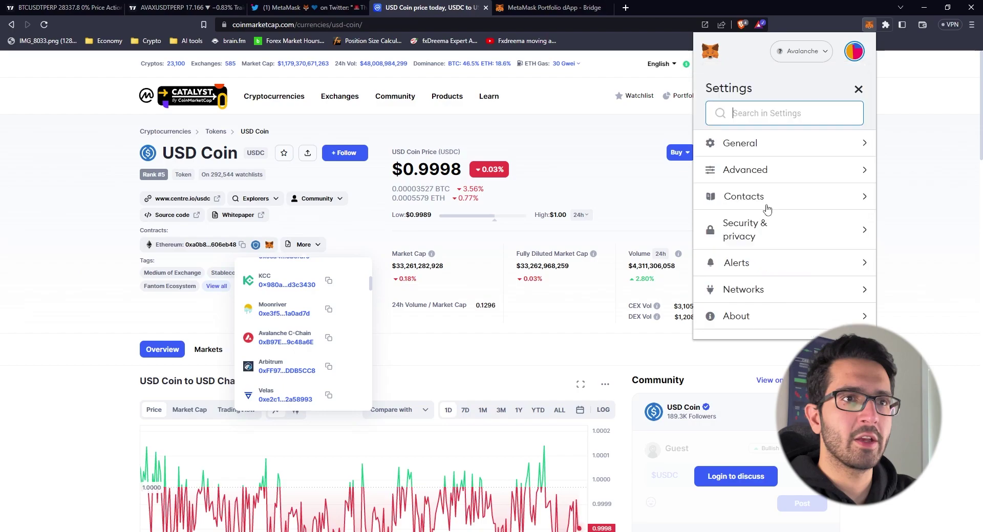
{"action": "left_click", "coordinate": [783, 154]}
{"action": "scroll", "coordinate": [763, 224], "scroll_direction": "down", "scroll_amount": 5}
{"action": "scroll", "coordinate": [759, 229], "scroll_direction": "up", "scroll_amount": 3}
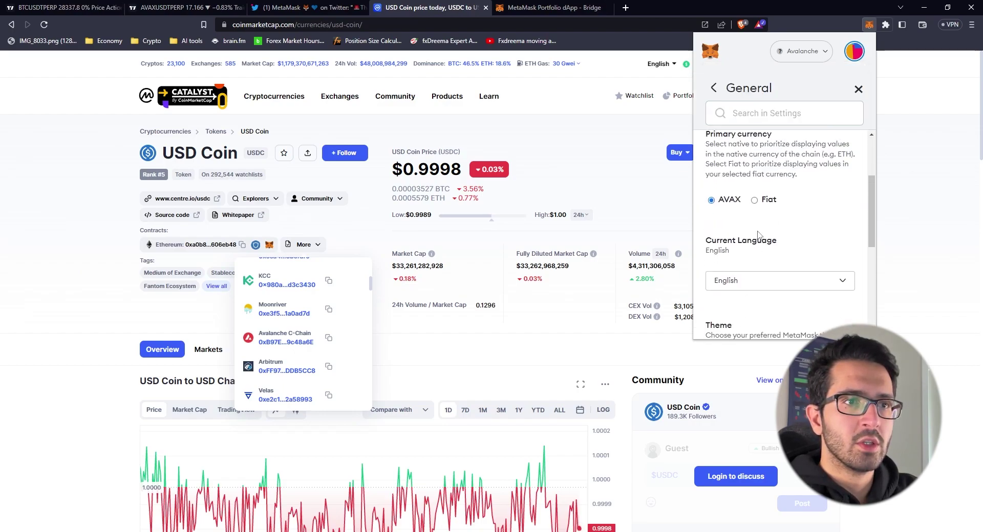
{"action": "scroll", "coordinate": [760, 231], "scroll_direction": "down", "scroll_amount": 5}
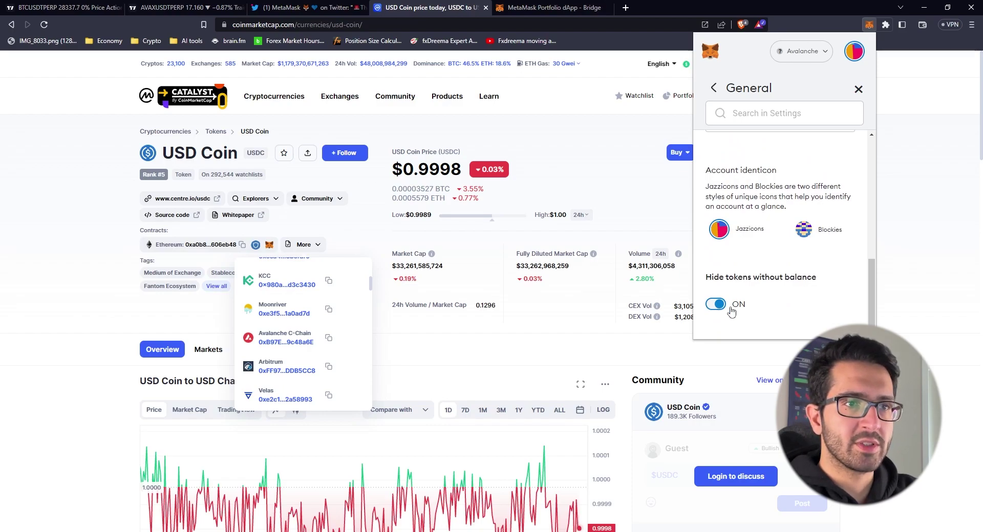
{"action": "left_click", "coordinate": [721, 305]}
{"action": "left_click", "coordinate": [858, 89]}
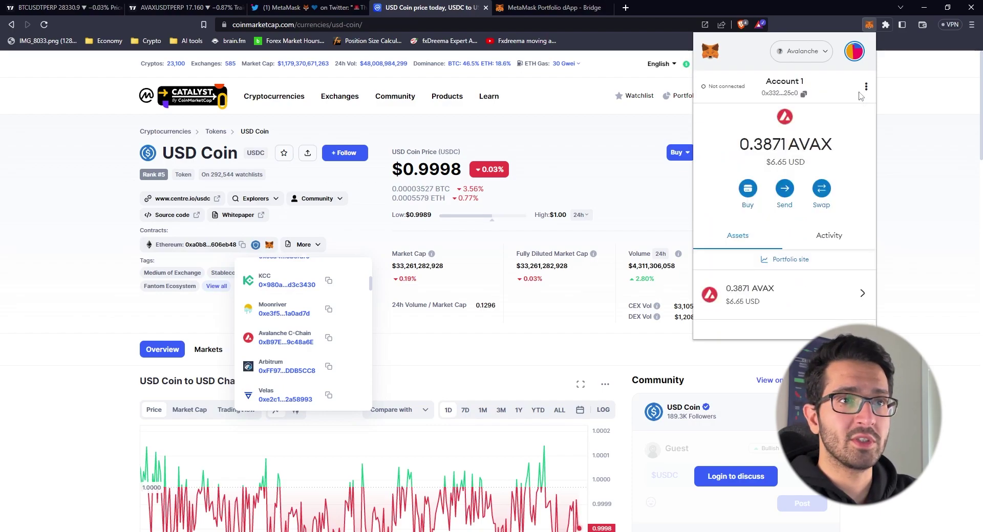
{"action": "scroll", "coordinate": [759, 148], "scroll_direction": "down", "scroll_amount": 6}
{"action": "scroll", "coordinate": [756, 158], "scroll_direction": "down", "scroll_amount": 2}
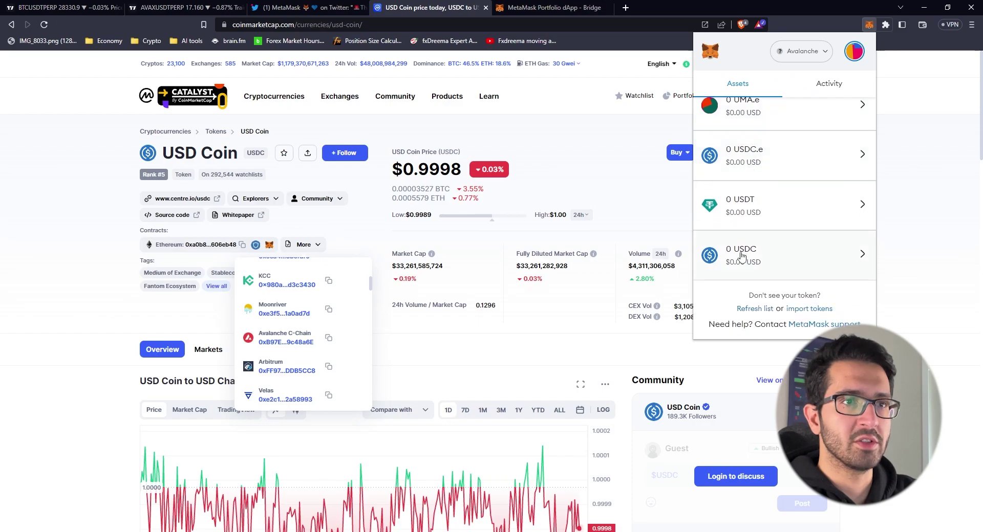
{"action": "scroll", "coordinate": [760, 253], "scroll_direction": "up", "scroll_amount": 2}
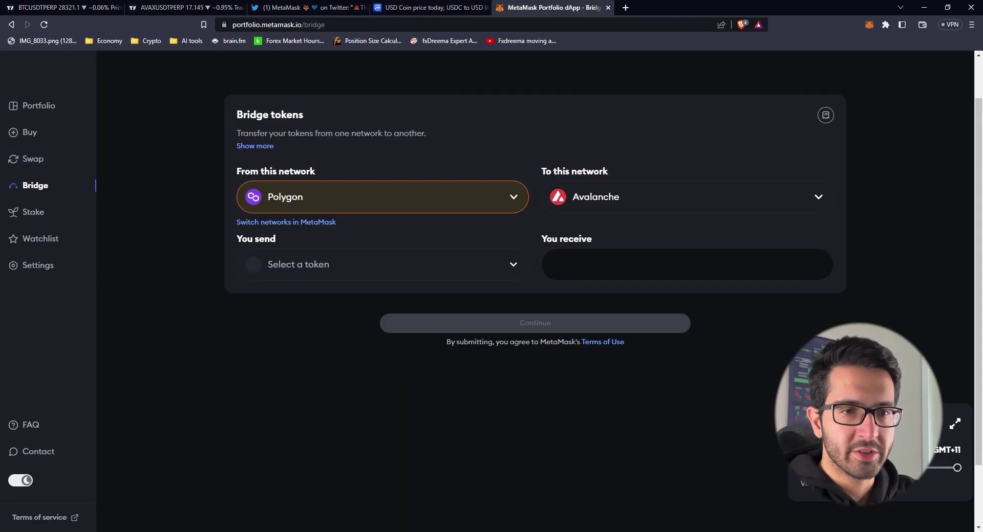
Step: On the Swap page, switch MetaMask to Polygon Mainnet, showing 50 USDC and 3.9676 MATIC
{"action": "left_click", "coordinate": [29, 165]}
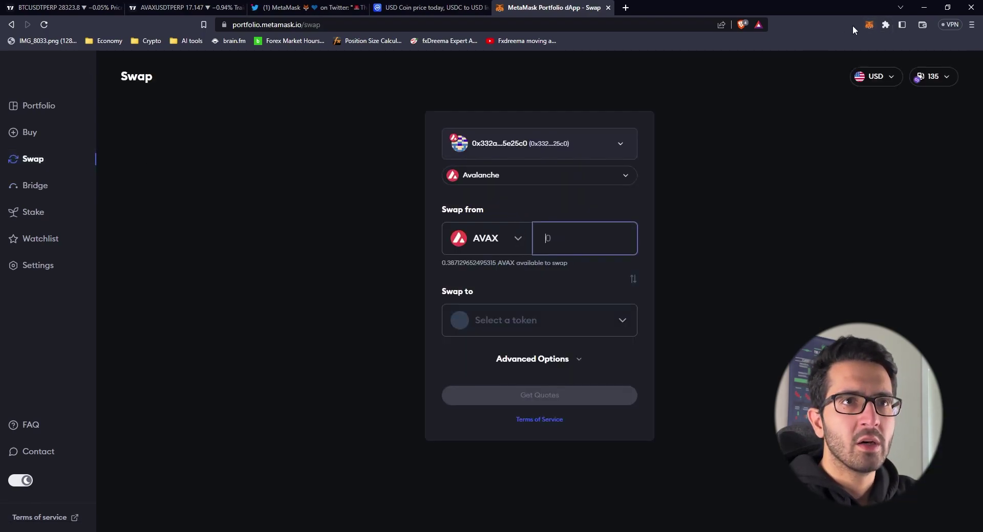
{"action": "left_click", "coordinate": [868, 24]}
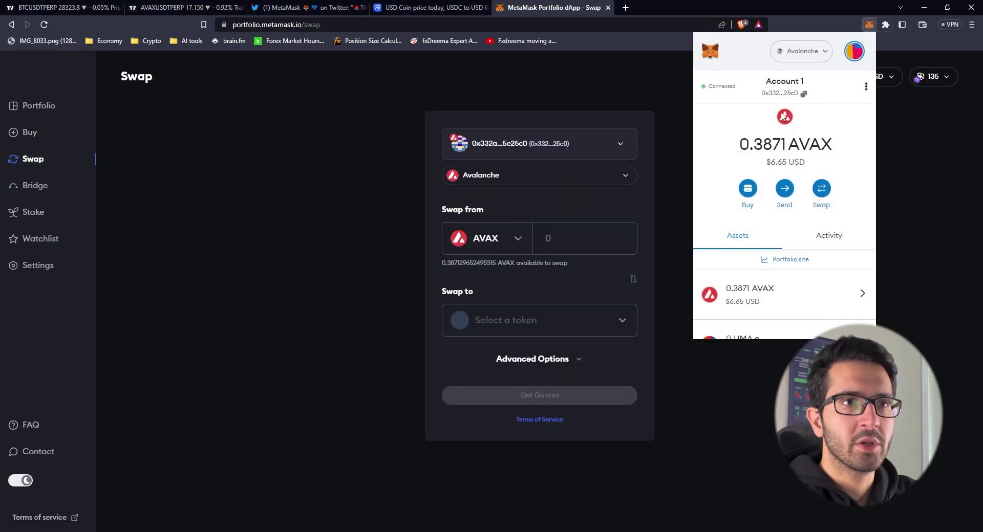
{"action": "left_click", "coordinate": [801, 51]}
{"action": "scroll", "coordinate": [779, 217], "scroll_direction": "down", "scroll_amount": 3}
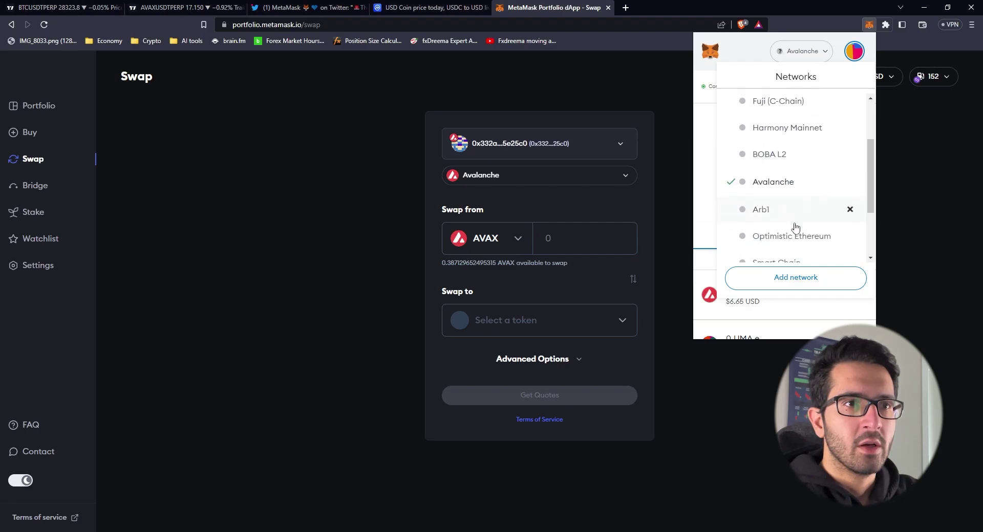
{"action": "scroll", "coordinate": [778, 192], "scroll_direction": "up", "scroll_amount": 3}
{"action": "left_click", "coordinate": [777, 144]}
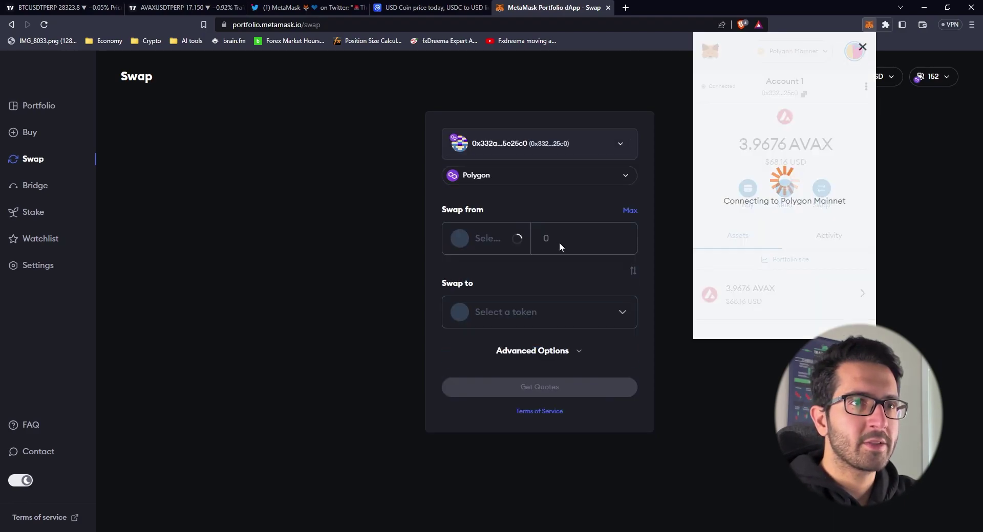
{"action": "scroll", "coordinate": [715, 293], "scroll_direction": "down", "scroll_amount": 3}
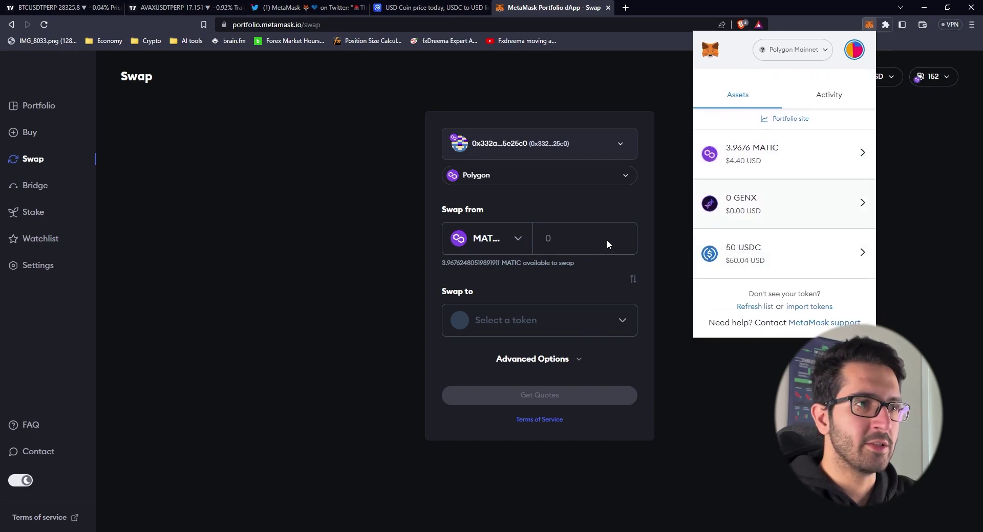
Step: Set the Polygon swap to go from USDC to USDT
{"action": "left_click", "coordinate": [506, 238]}
{"action": "left_click", "coordinate": [506, 238]}
{"action": "left_click", "coordinate": [476, 278]}
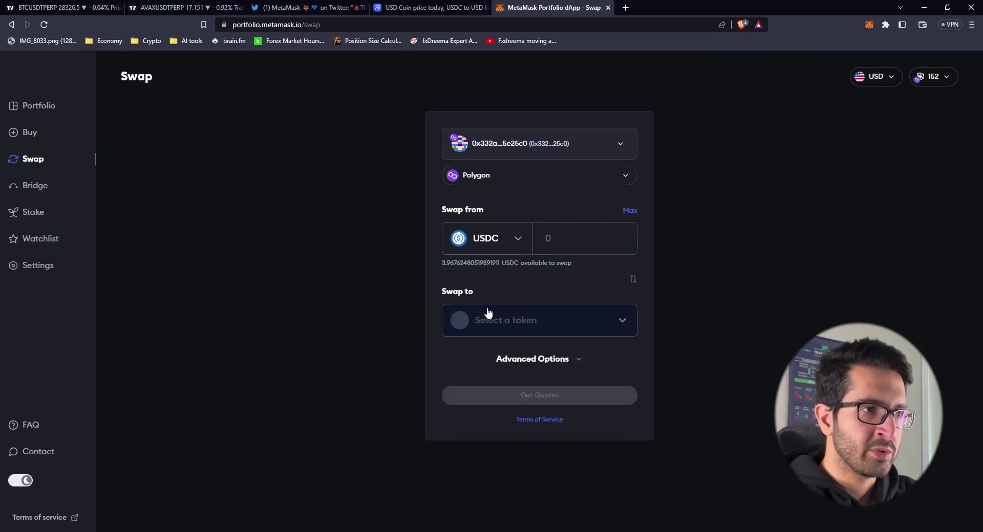
{"action": "left_click", "coordinate": [487, 318]}
{"action": "scroll", "coordinate": [481, 418], "scroll_direction": "down", "scroll_amount": 1}
{"action": "left_click", "coordinate": [478, 407]}
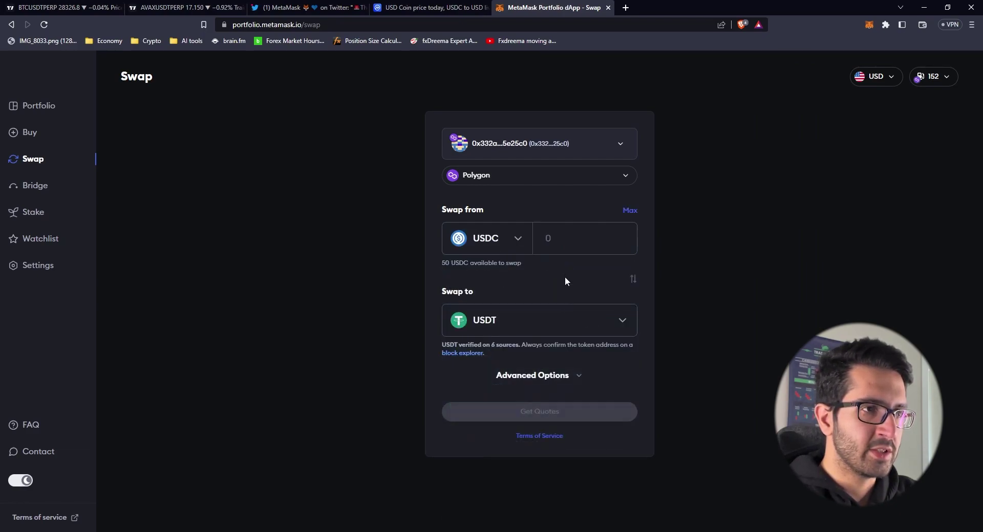
Step: Enter 50 USDC, fetch quotes, and approve the 49.54938 USDT trade
{"action": "left_click", "coordinate": [570, 243]}
{"action": "type", "text": "50"}
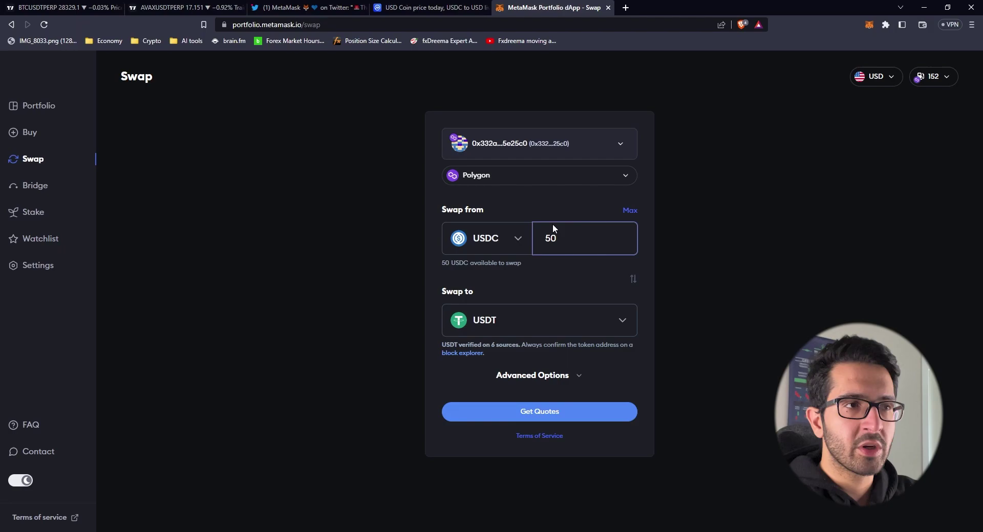
{"action": "left_click", "coordinate": [535, 412]}
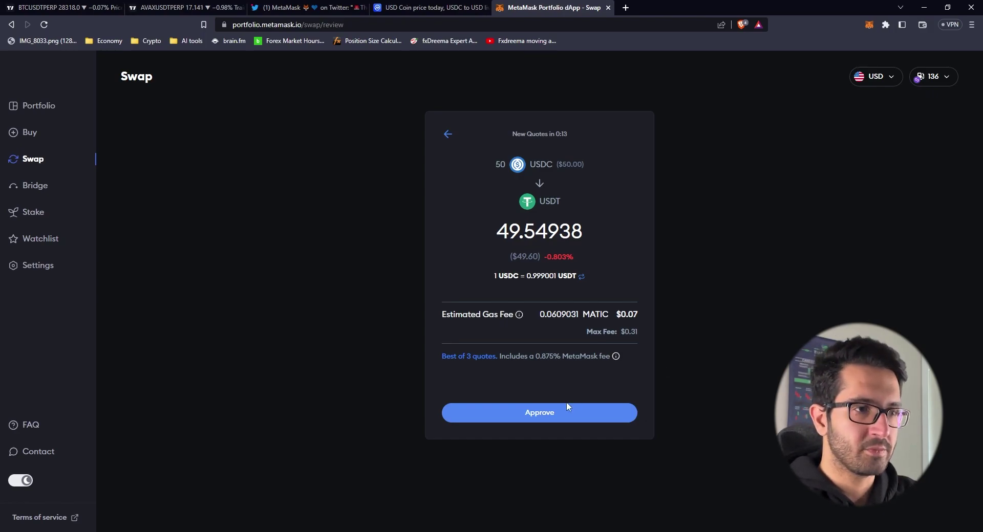
{"action": "left_click", "coordinate": [558, 416]}
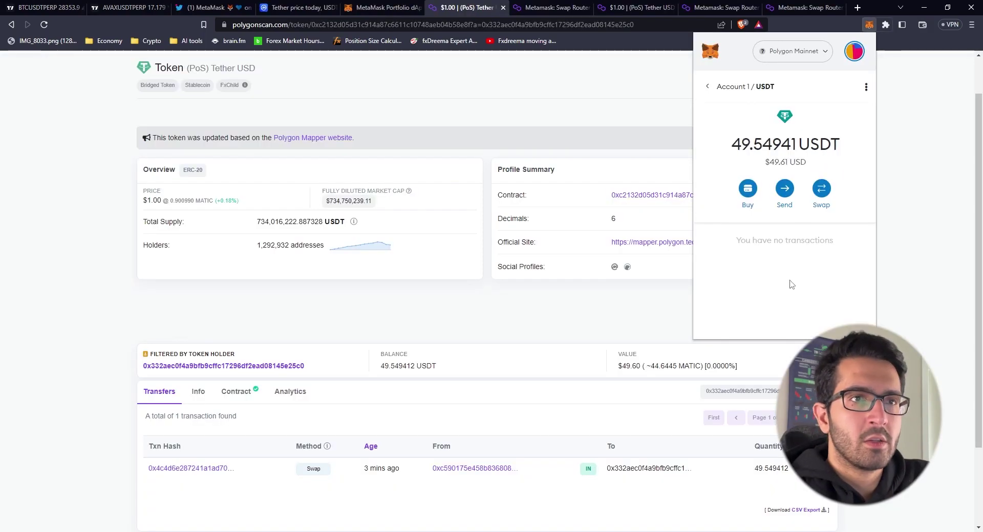
{"action": "left_click", "coordinate": [707, 87]}
{"action": "scroll", "coordinate": [732, 271], "scroll_direction": "down", "scroll_amount": 4}
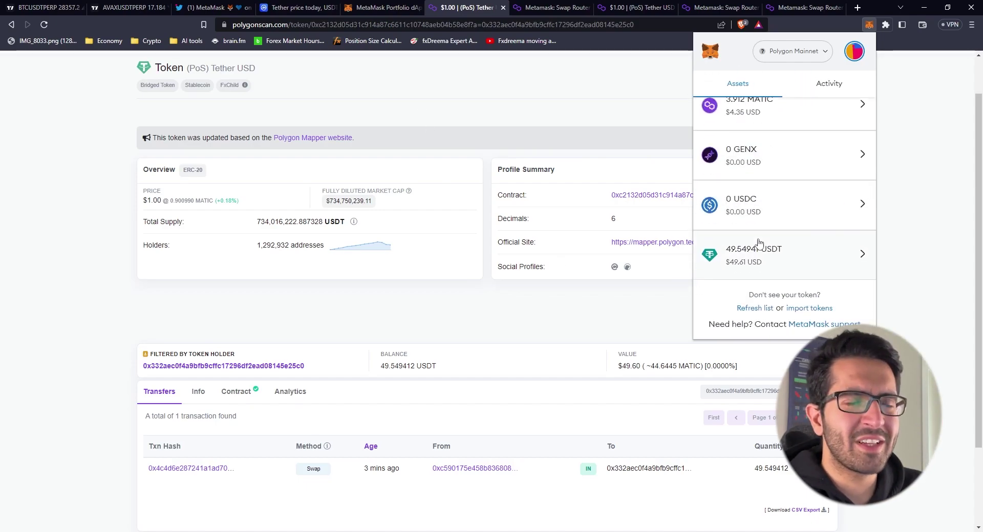
{"action": "left_click", "coordinate": [773, 274]}
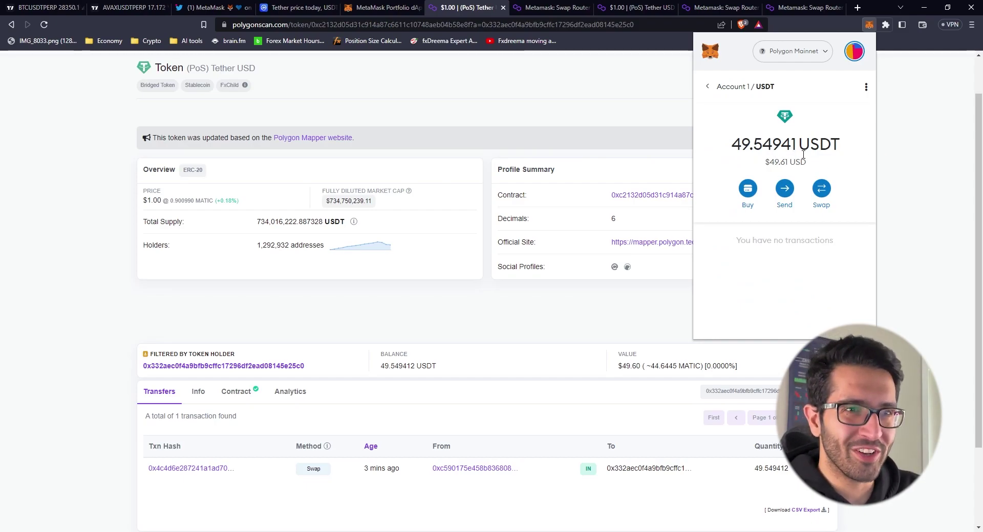
{"action": "left_click", "coordinate": [711, 87]}
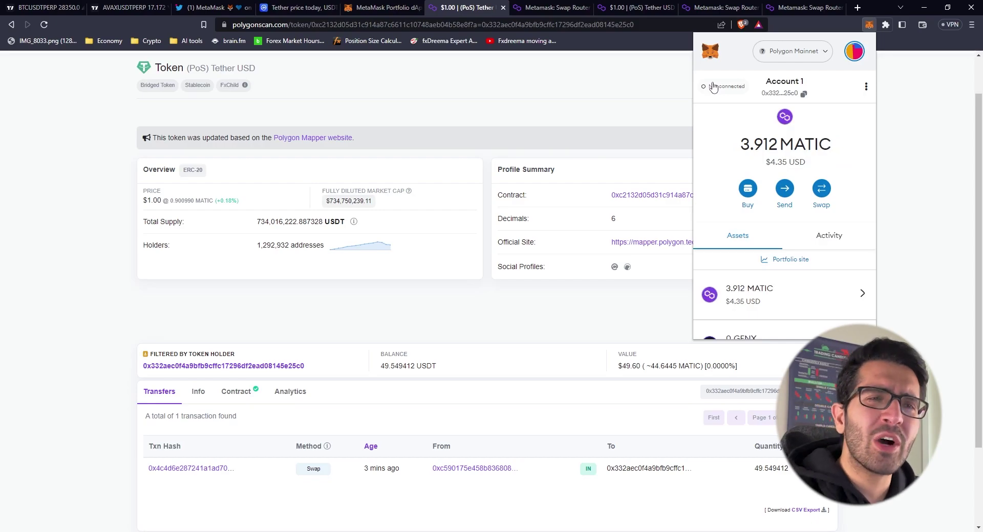
{"action": "scroll", "coordinate": [713, 87], "scroll_direction": "down", "scroll_amount": 2}
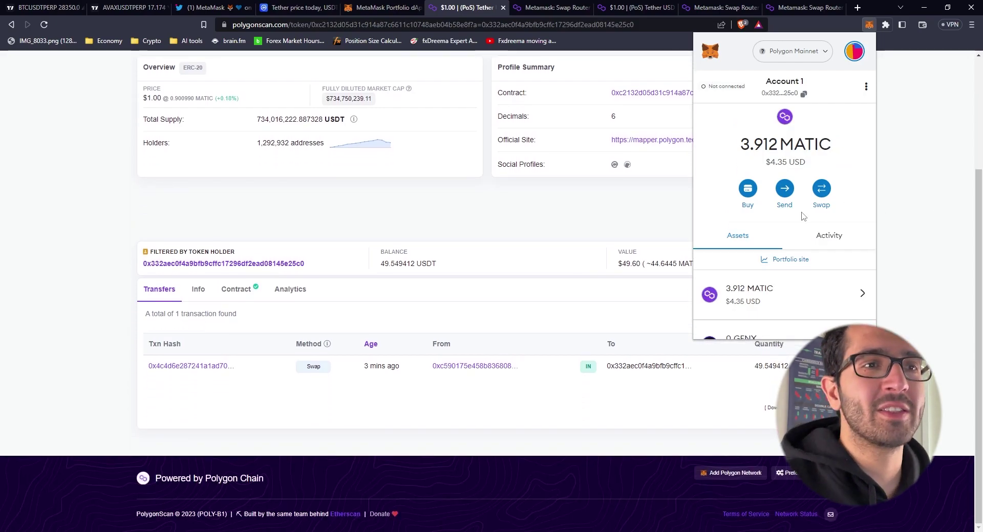
{"action": "scroll", "coordinate": [798, 226], "scroll_direction": "down", "scroll_amount": 3}
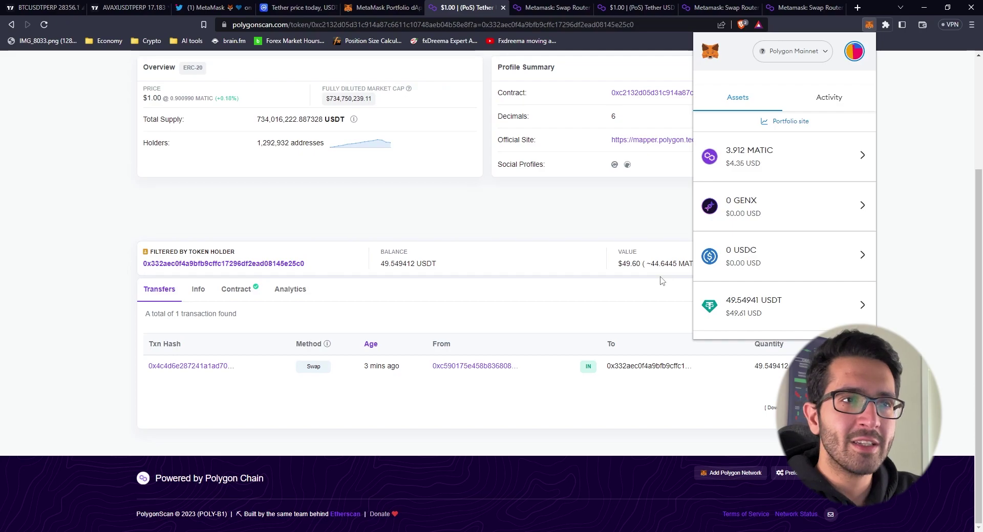
{"action": "left_click", "coordinate": [453, 231]}
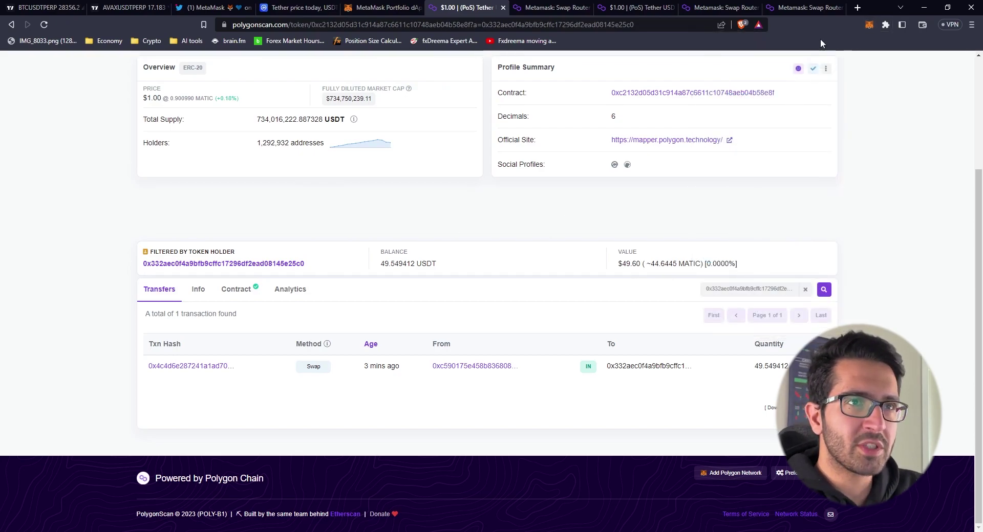
{"action": "key", "text": "alt+shift+m"}
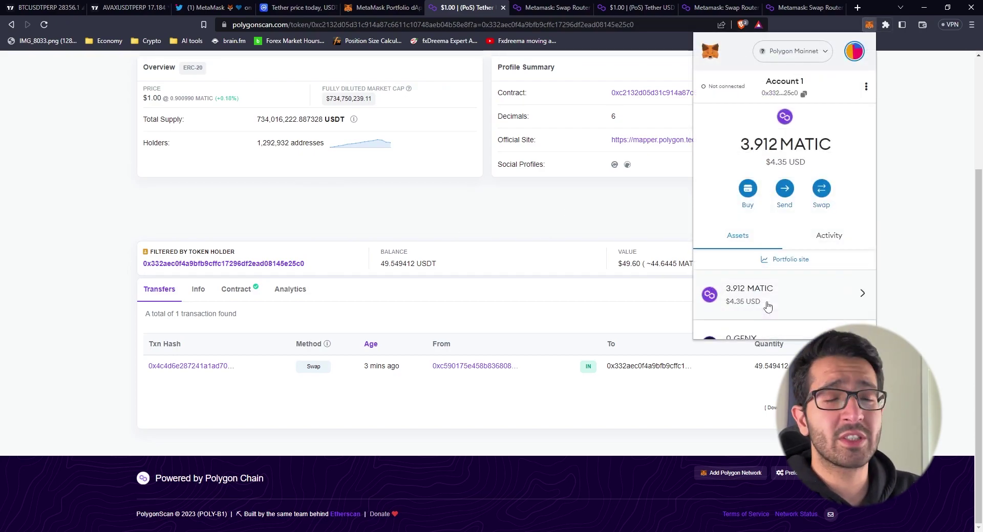
{"action": "scroll", "coordinate": [749, 263], "scroll_direction": "down", "scroll_amount": 3}
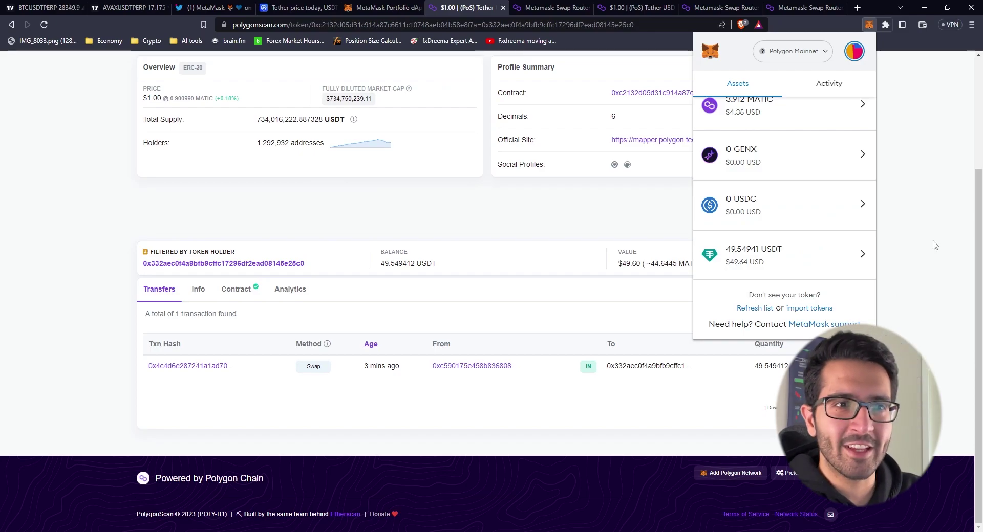
{"action": "scroll", "coordinate": [732, 271], "scroll_direction": "up", "scroll_amount": 3}
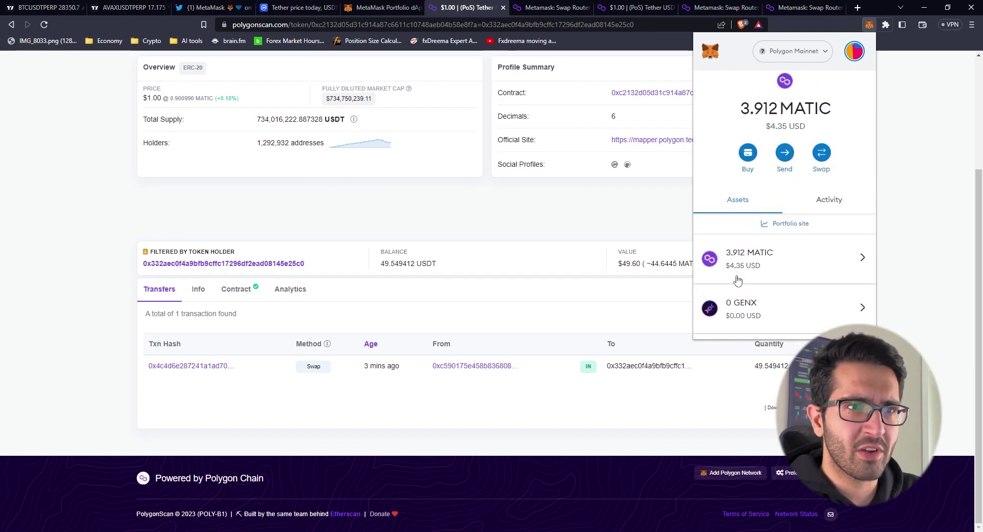
{"action": "scroll", "coordinate": [757, 226], "scroll_direction": "down", "scroll_amount": 3}
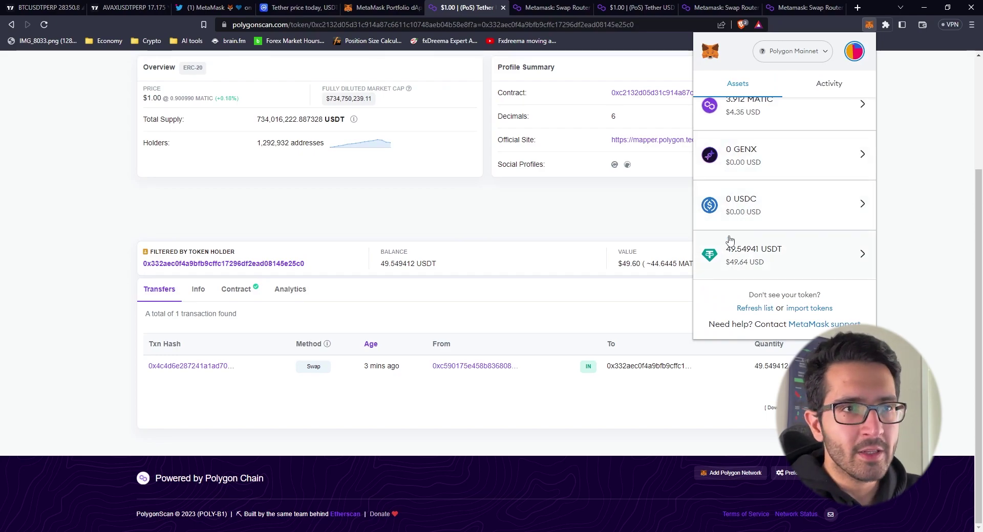
{"action": "scroll", "coordinate": [728, 238], "scroll_direction": "up", "scroll_amount": 2}
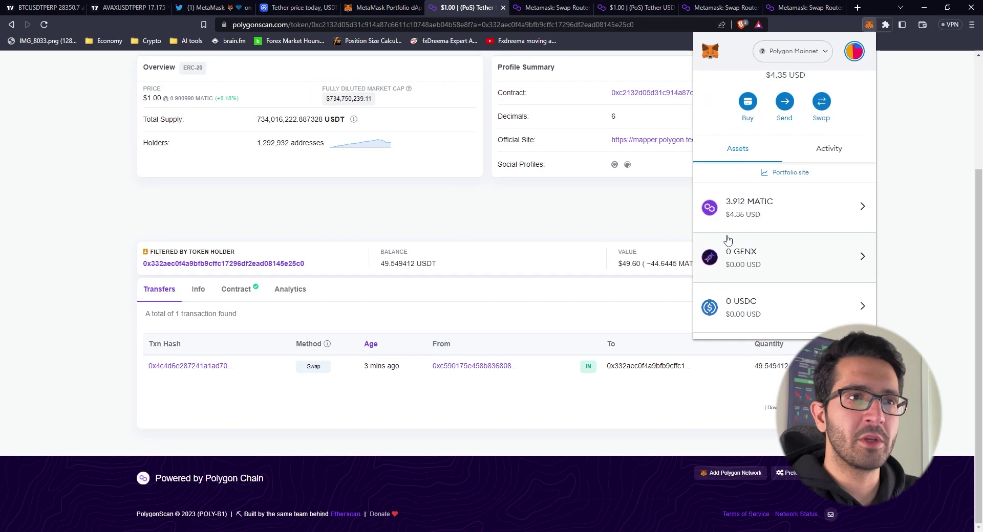
{"action": "left_click", "coordinate": [570, 238]}
{"action": "scroll", "coordinate": [599, 246], "scroll_direction": "up", "scroll_amount": 1}
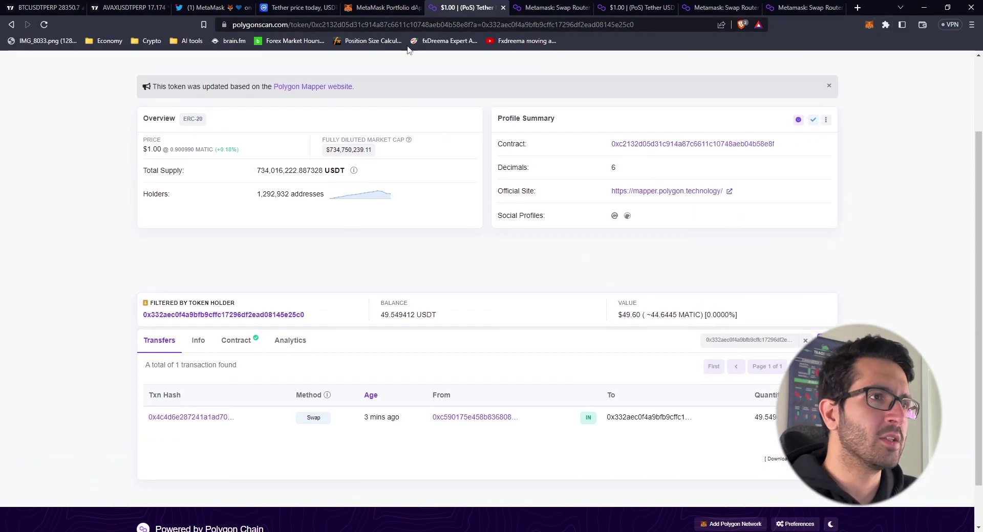
{"action": "scroll", "coordinate": [487, 236], "scroll_direction": "up", "scroll_amount": 2}
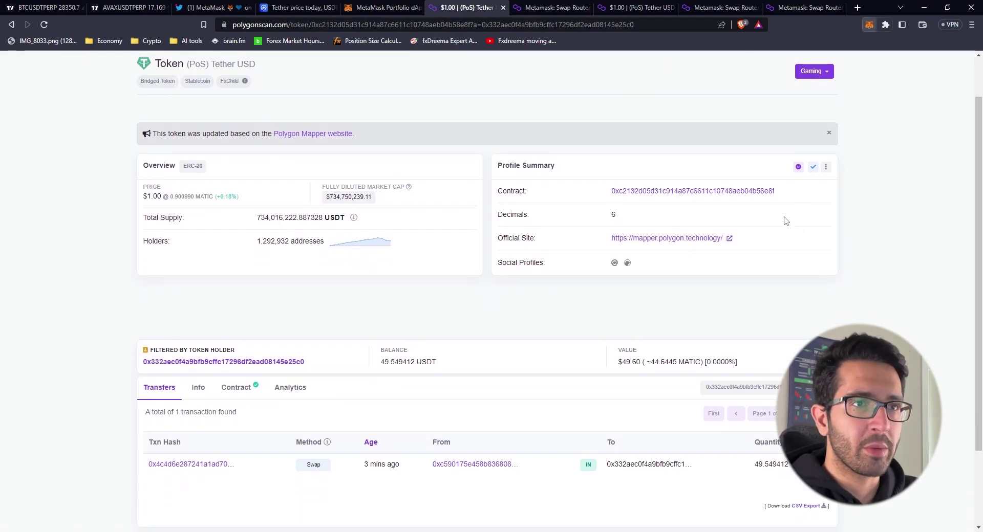
{"action": "scroll", "coordinate": [783, 259], "scroll_direction": "down", "scroll_amount": 3}
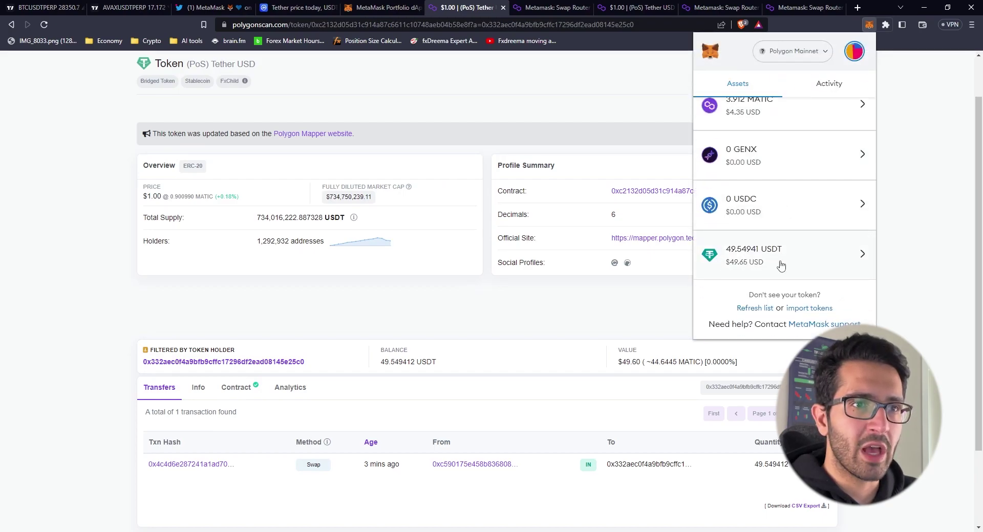
Step: Inspect the USDT token's details and options, then return to the wallet's asset list
{"action": "left_click", "coordinate": [781, 265]}
{"action": "left_click", "coordinate": [866, 89]}
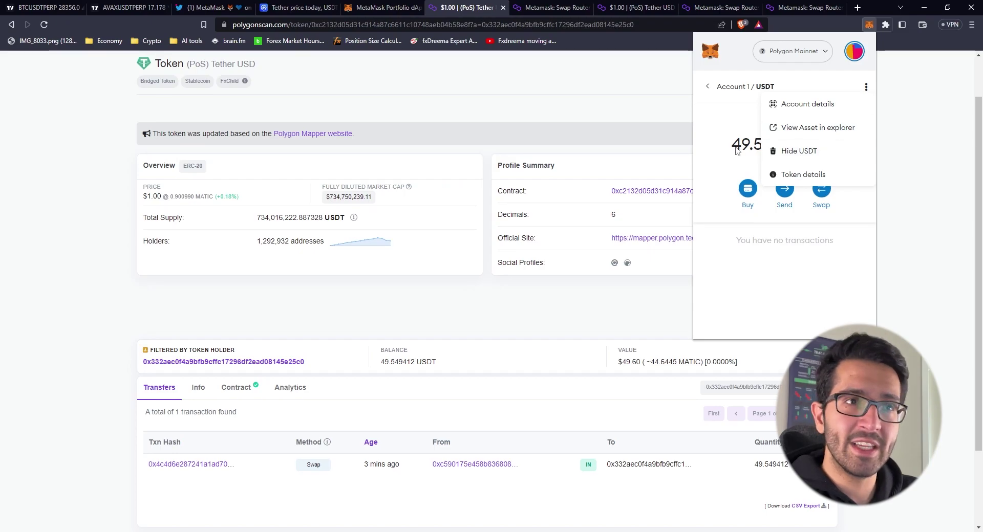
{"action": "left_click", "coordinate": [706, 86]}
{"action": "left_click", "coordinate": [707, 86]}
{"action": "scroll", "coordinate": [801, 293], "scroll_direction": "down", "scroll_amount": 4}
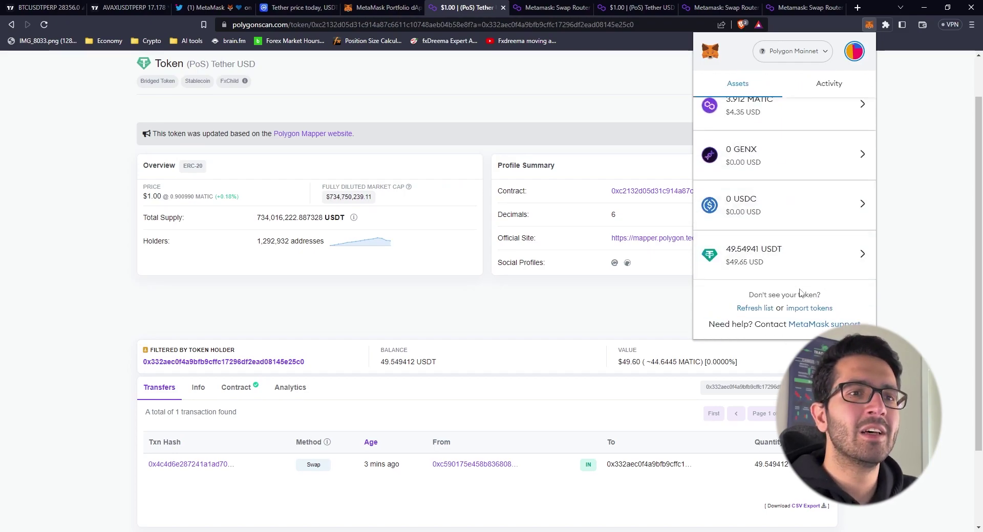
Step: Paste the USDT contract address into Import tokens, then cancel without importing
{"action": "left_click", "coordinate": [807, 312]}
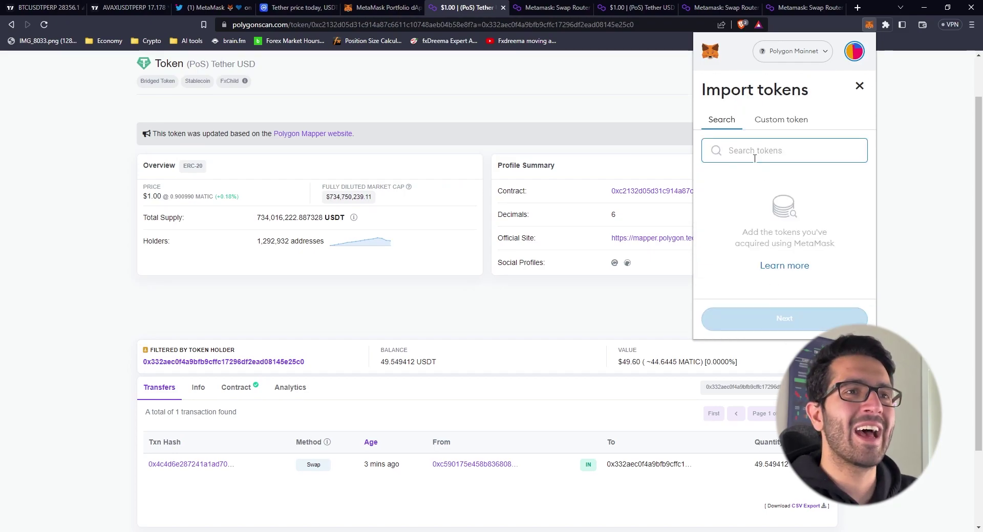
{"action": "type", "text": "0xc2132D05D31c914a87C6611C10748AEb04B58e8F"}
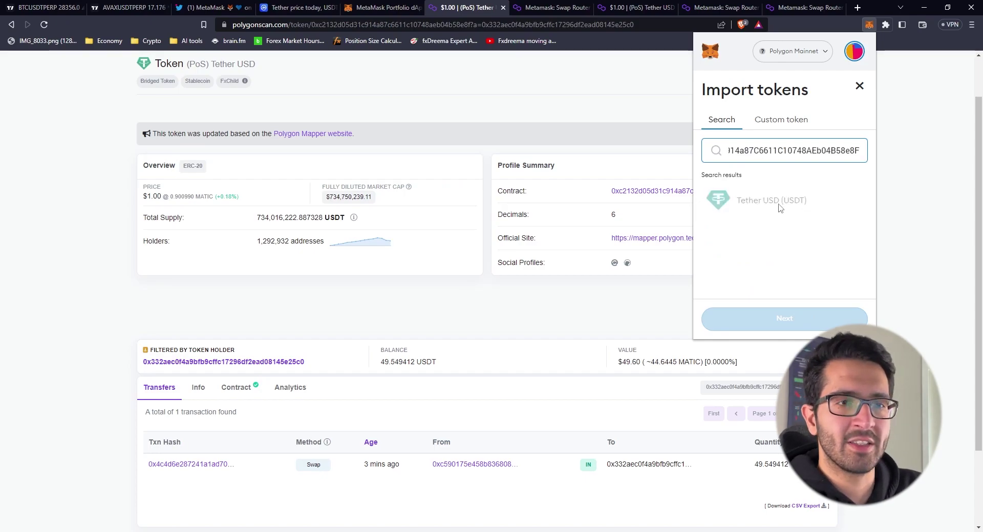
{"action": "left_click", "coordinate": [859, 86]}
{"action": "scroll", "coordinate": [773, 215], "scroll_direction": "down", "scroll_amount": 5}
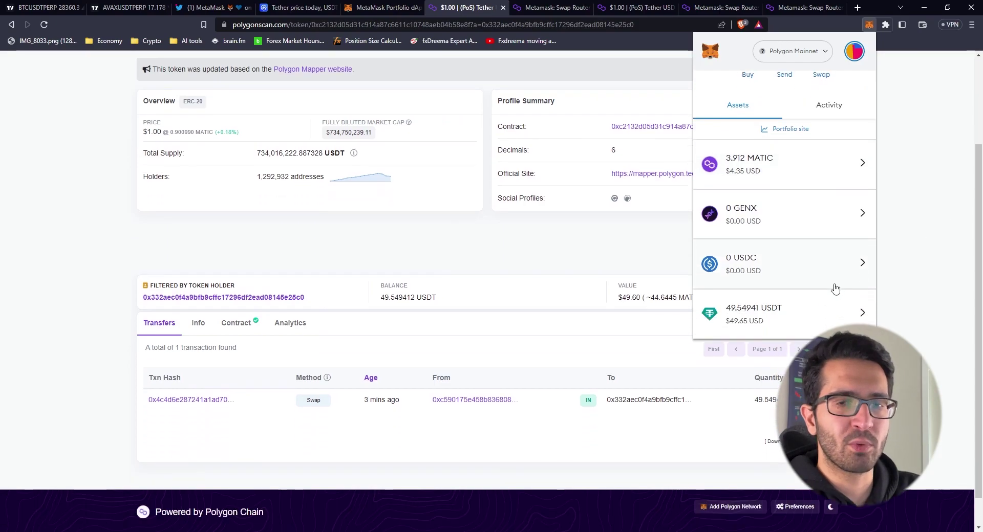
{"action": "scroll", "coordinate": [834, 289], "scroll_direction": "down", "scroll_amount": 3}
Step: Close the wallet and view the Portfolio's transaction history with the USDC-to-USDT swap
{"action": "left_click", "coordinate": [613, 199]}
{"action": "left_click", "coordinate": [556, 7]}
{"action": "left_click", "coordinate": [399, 4]}
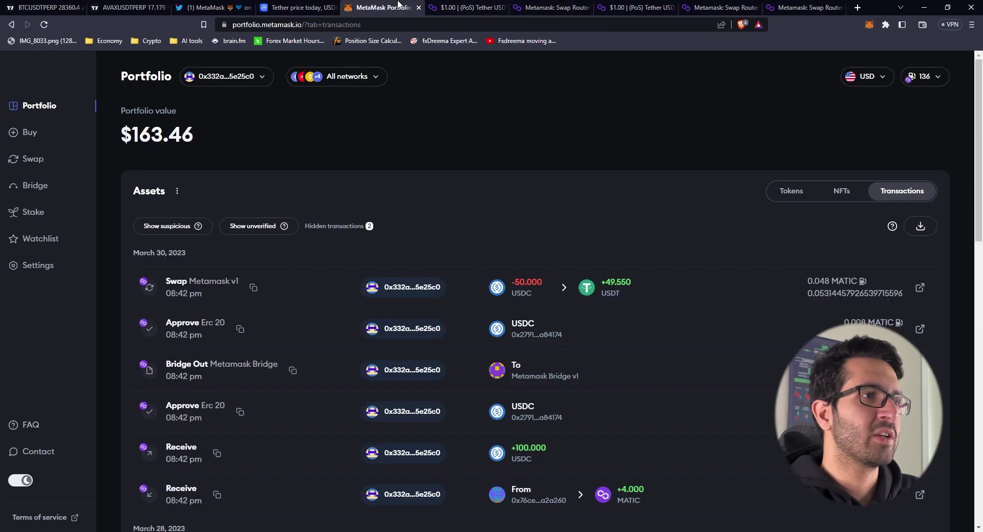
Step: Fill the Swap form with USDT from, Max amount 49.549412, and USDC to receive
{"action": "left_click", "coordinate": [33, 159]}
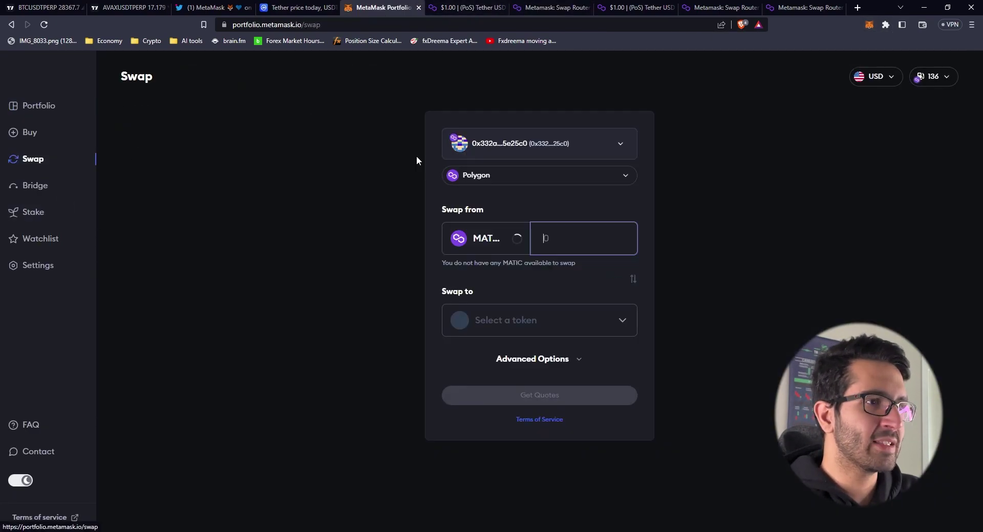
{"action": "left_click", "coordinate": [515, 246]}
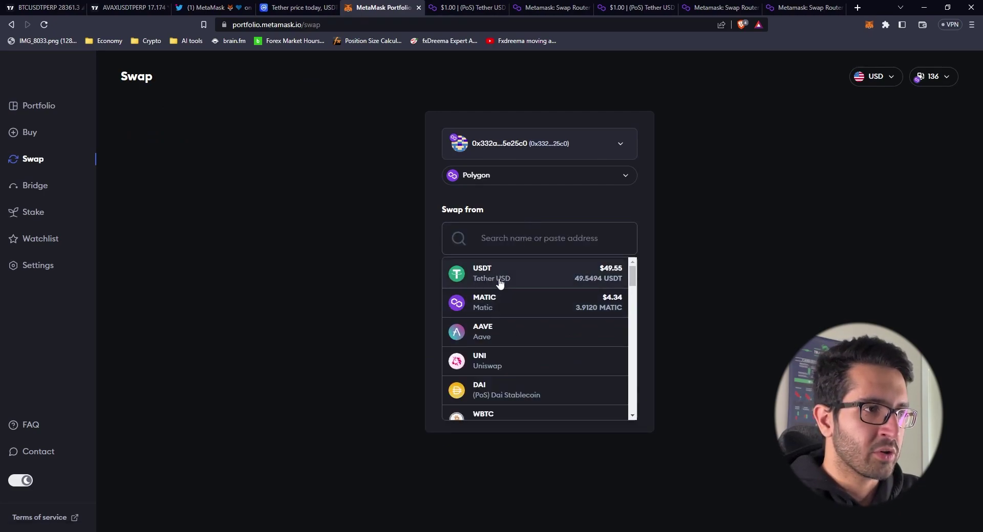
{"action": "left_click", "coordinate": [500, 282]}
{"action": "left_click", "coordinate": [555, 239]}
{"action": "type", "text": "50"}
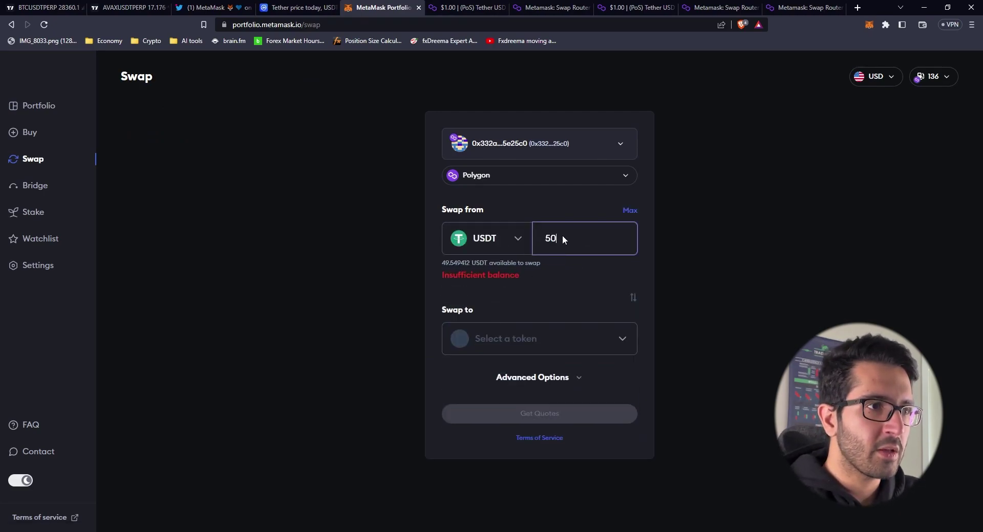
{"action": "left_click", "coordinate": [631, 211]}
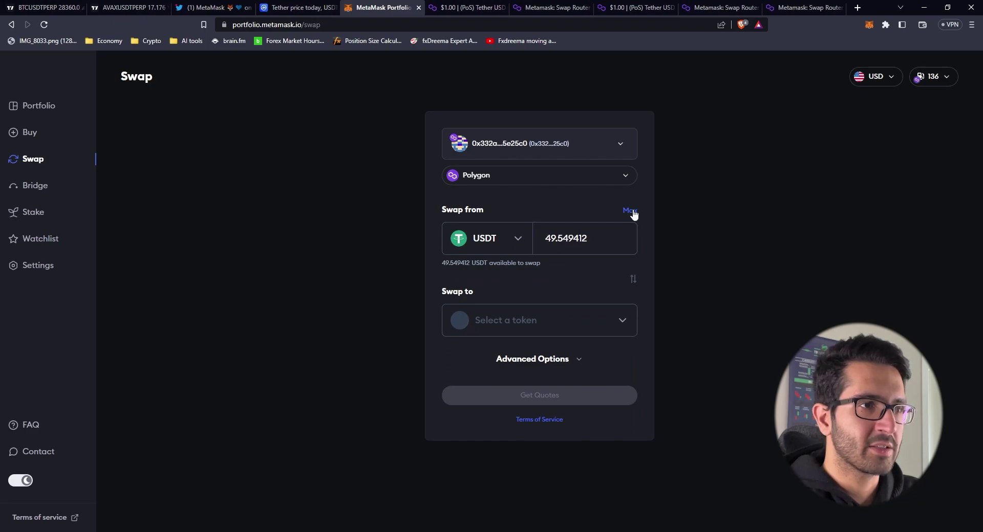
{"action": "left_click", "coordinate": [594, 320]}
{"action": "scroll", "coordinate": [509, 366], "scroll_direction": "down", "scroll_amount": 1}
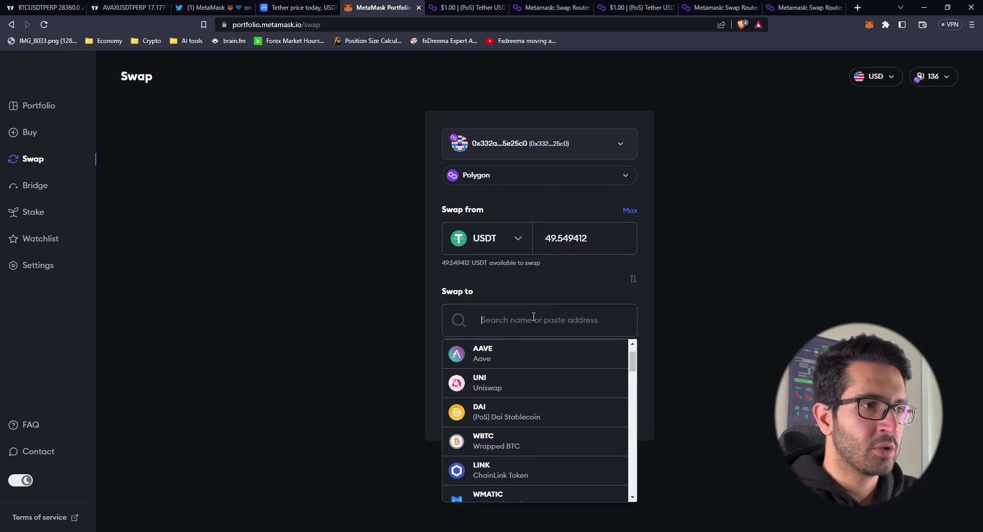
{"action": "type", "text": "usdc"}
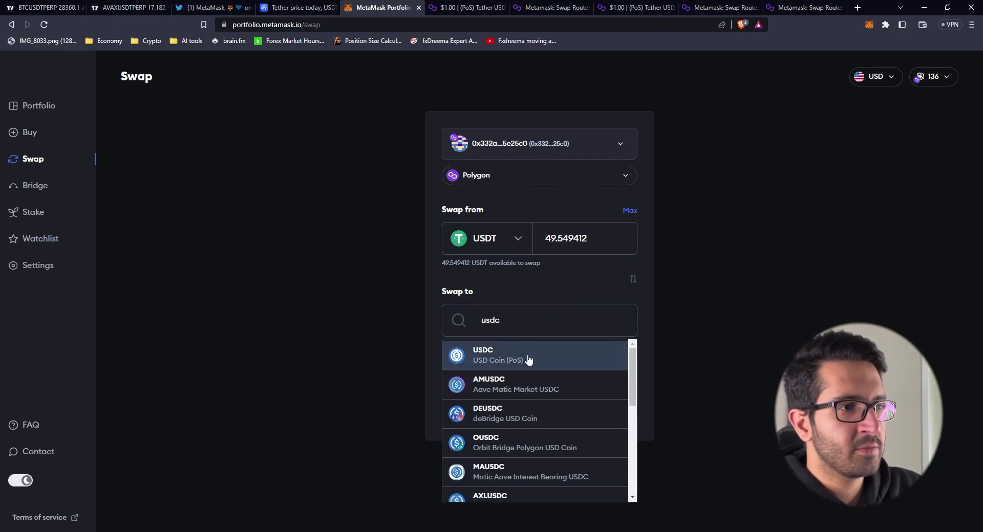
{"action": "left_click", "coordinate": [527, 358]}
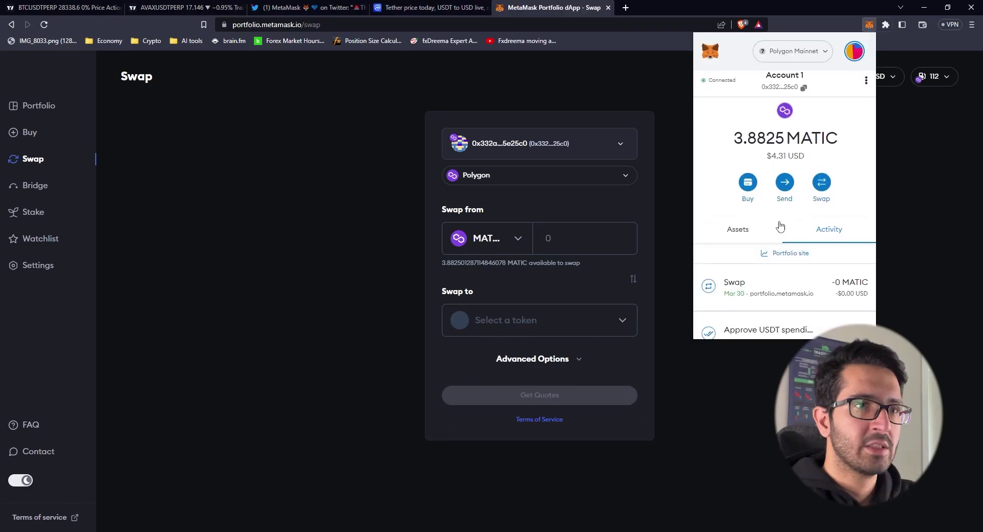
Step: Review the wallet's token balances and go to the Bridge page
{"action": "left_click", "coordinate": [782, 225]}
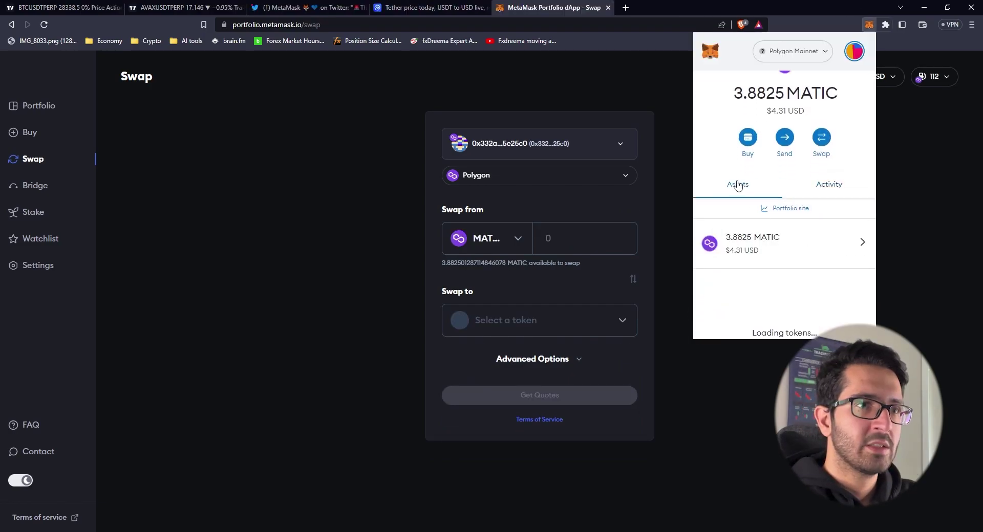
{"action": "scroll", "coordinate": [766, 276], "scroll_direction": "down", "scroll_amount": 3}
{"action": "scroll", "coordinate": [767, 276], "scroll_direction": "down", "scroll_amount": 2}
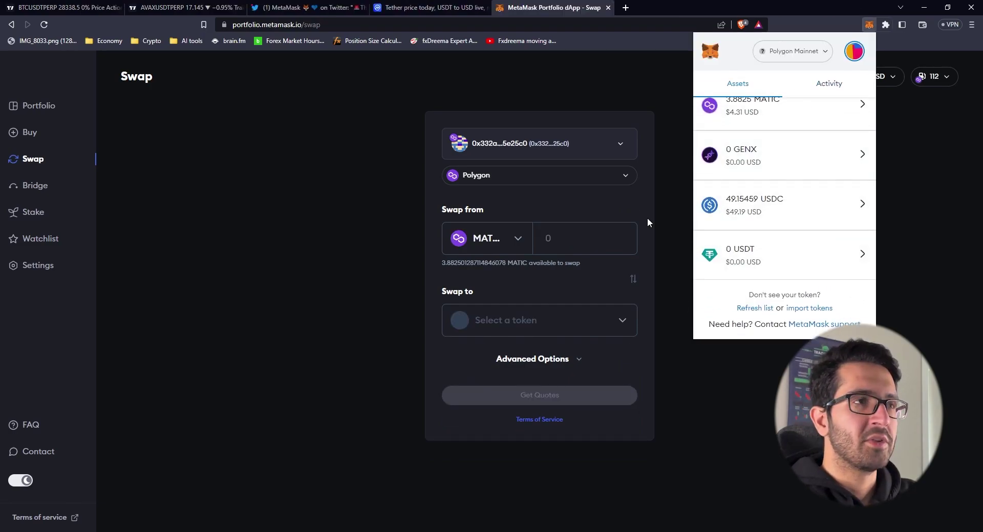
{"action": "left_click", "coordinate": [66, 203]}
{"action": "left_click", "coordinate": [65, 190]}
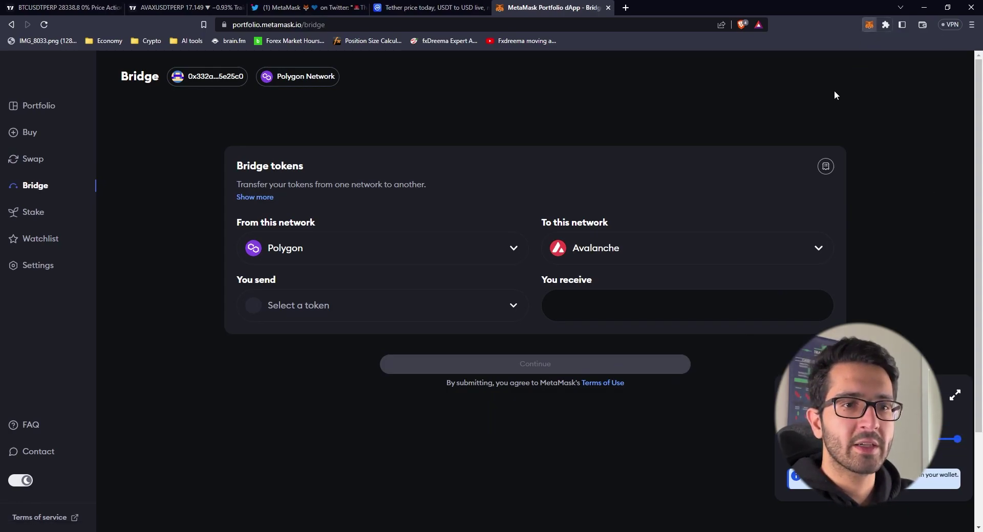
Step: Let the site switch the wallet to Avalanche and confirm 49.44195 USDC.E held
{"action": "left_click", "coordinate": [869, 25]}
{"action": "left_click", "coordinate": [790, 31]}
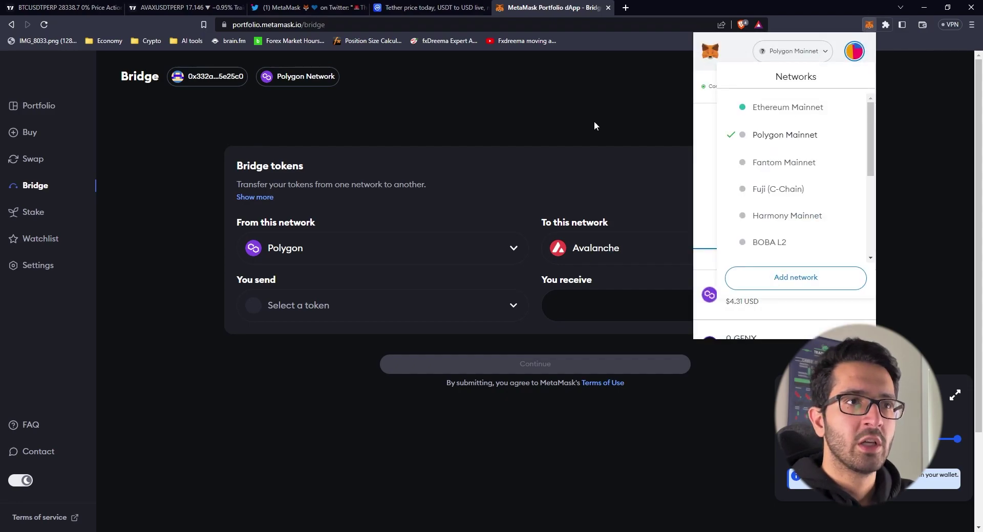
{"action": "key", "text": "Escape"}
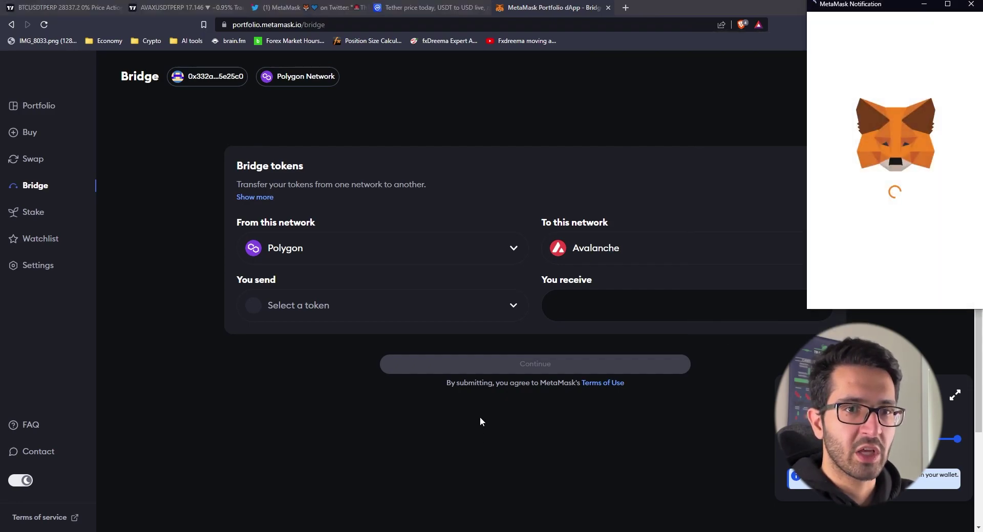
{"action": "left_click", "coordinate": [929, 291]}
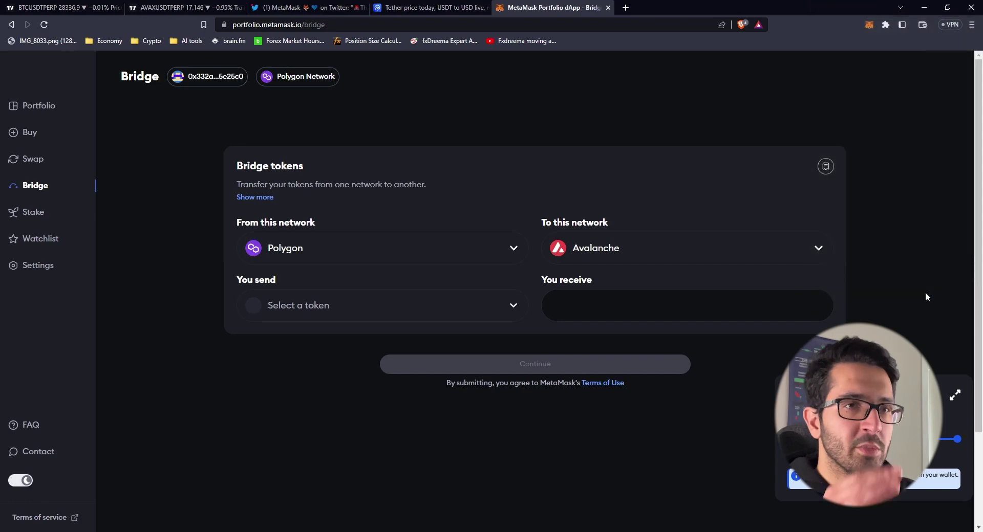
{"action": "left_click", "coordinate": [870, 25]}
{"action": "scroll", "coordinate": [757, 198], "scroll_direction": "down", "scroll_amount": 5}
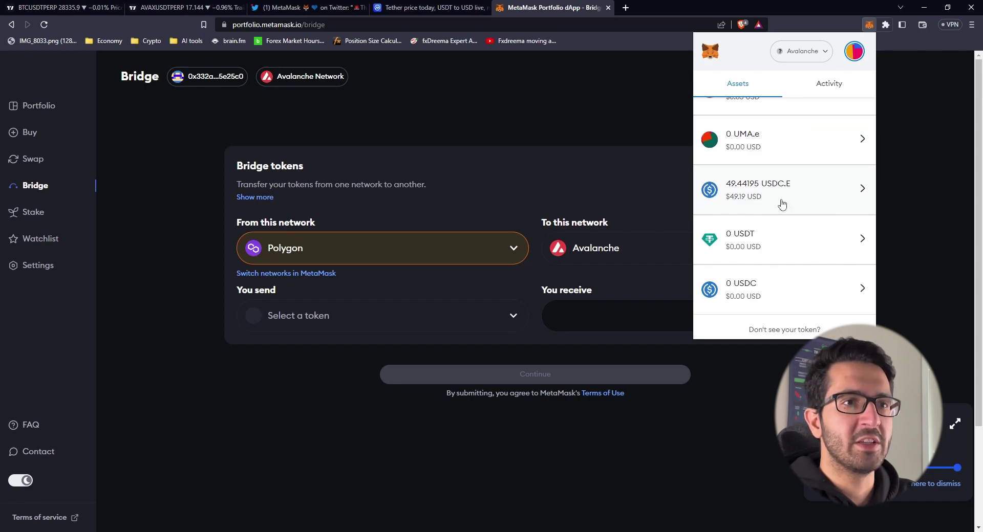
{"action": "scroll", "coordinate": [781, 208], "scroll_direction": "up", "scroll_amount": 5}
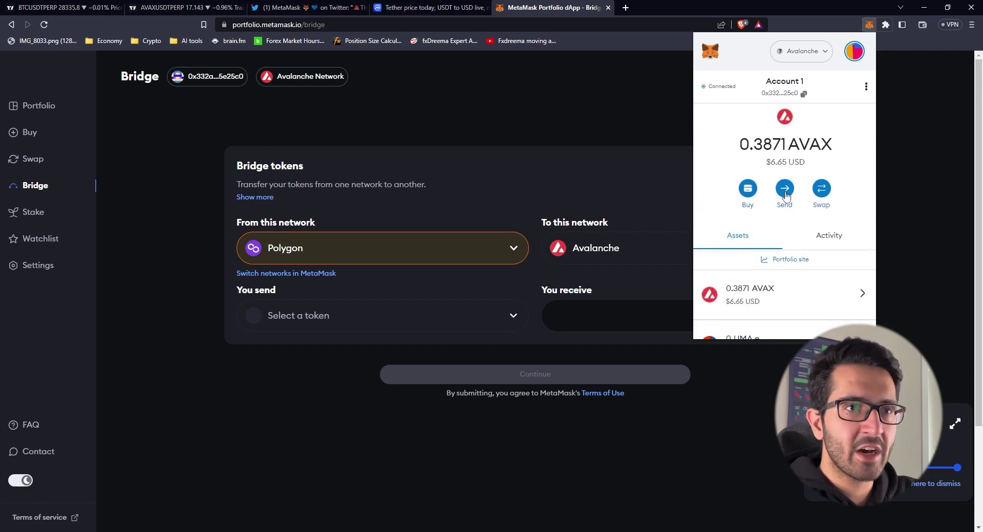
{"action": "left_click", "coordinate": [250, 412]}
{"action": "scroll", "coordinate": [583, 362], "scroll_direction": "down", "scroll_amount": 1}
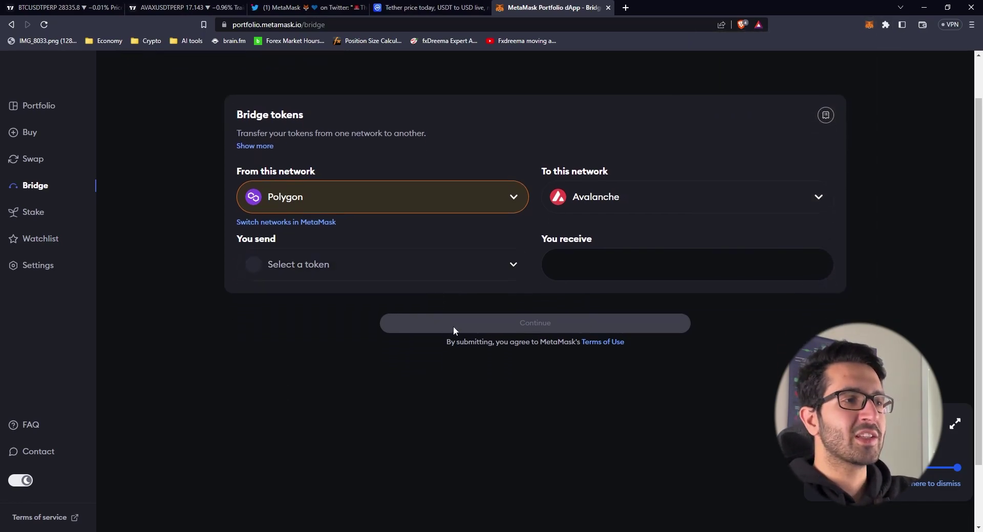
Step: Set the bridge to send USDC.E from Avalanche to Polygon
{"action": "left_click", "coordinate": [461, 201]}
{"action": "left_click", "coordinate": [391, 376]}
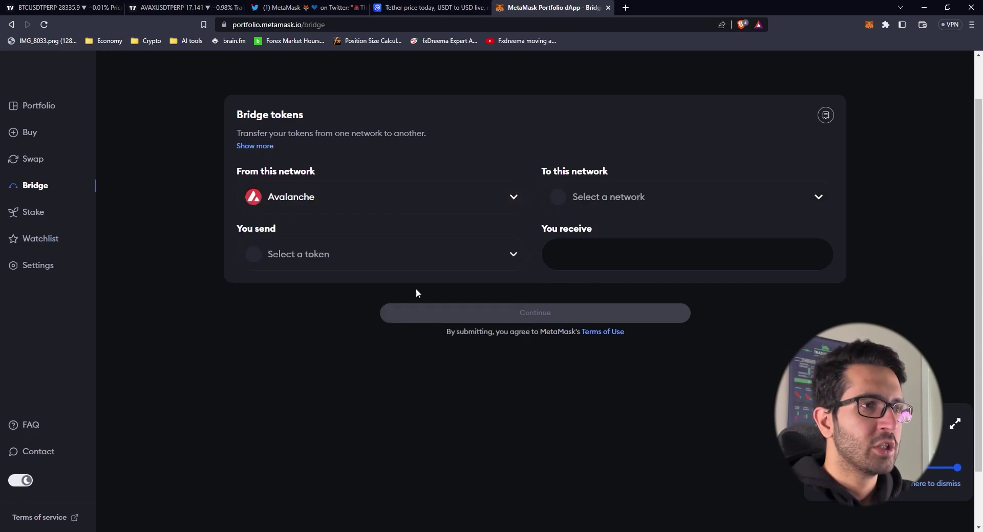
{"action": "left_click", "coordinate": [629, 192]}
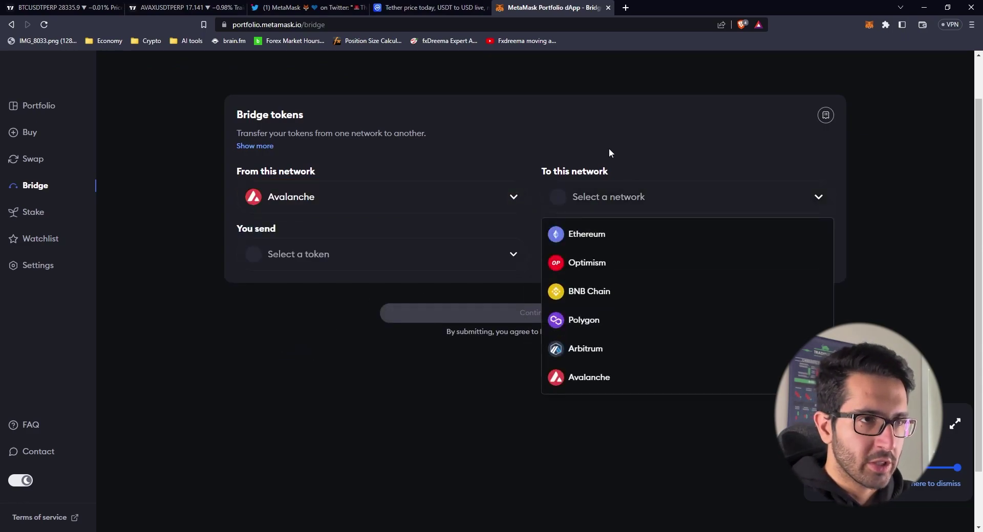
{"action": "left_click", "coordinate": [572, 322]}
{"action": "left_click", "coordinate": [432, 262]}
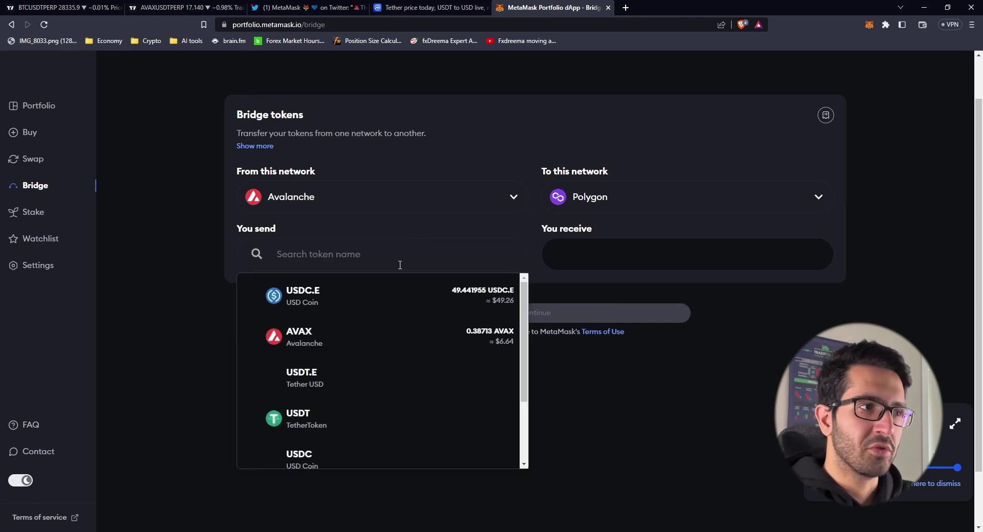
{"action": "left_click", "coordinate": [353, 302]}
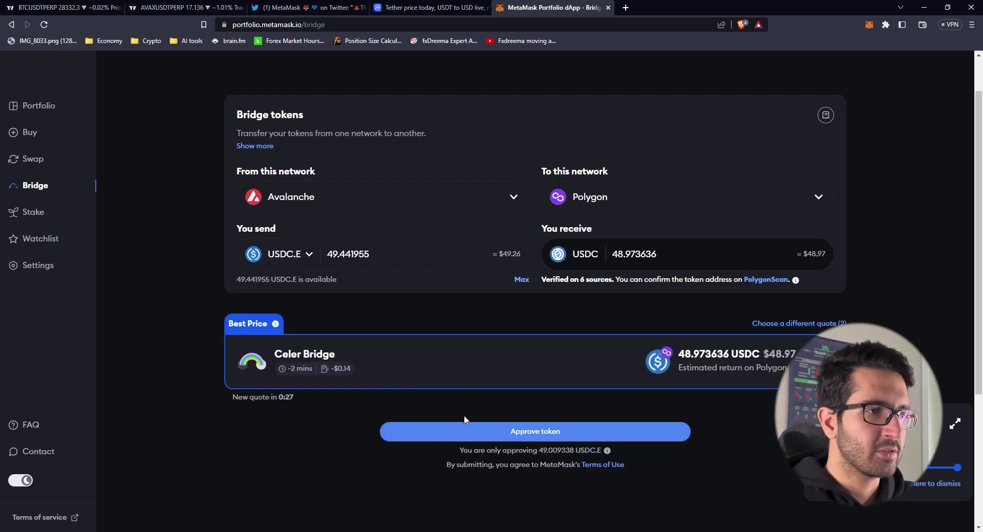
Step: Approve USDC.E with the default spending cap and check the Polygon wallet's 98.12823 USDC
{"action": "left_click", "coordinate": [475, 429]}
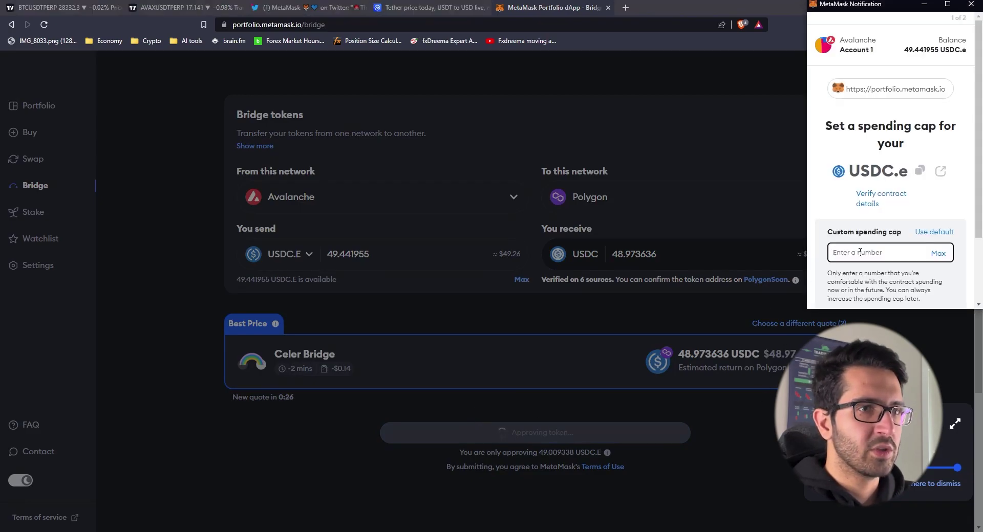
{"action": "left_click", "coordinate": [932, 233]}
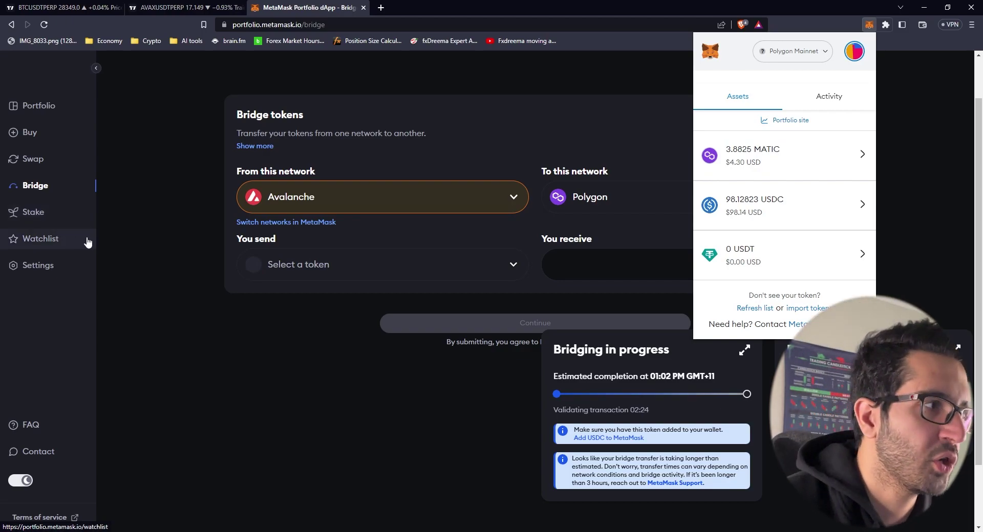
{"action": "left_click", "coordinate": [678, 53]}
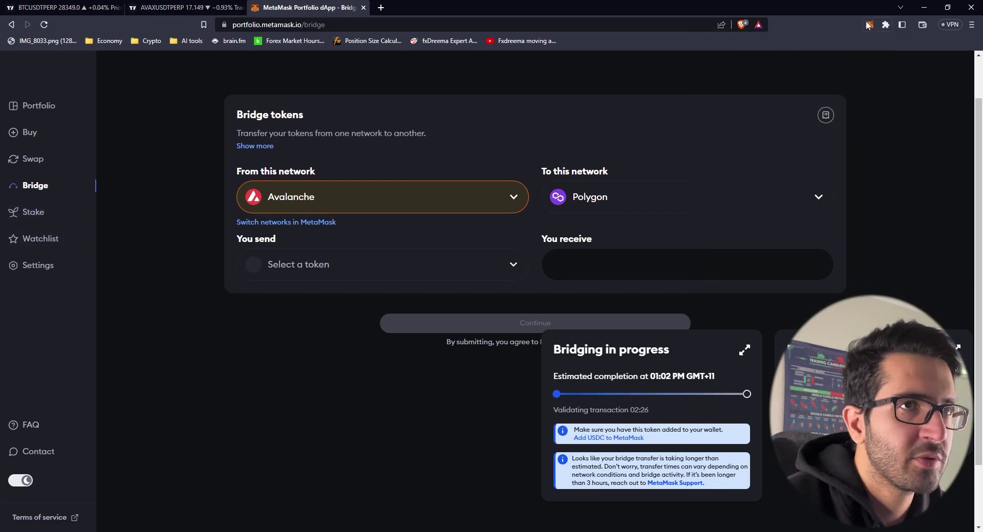
{"action": "left_click", "coordinate": [869, 24]}
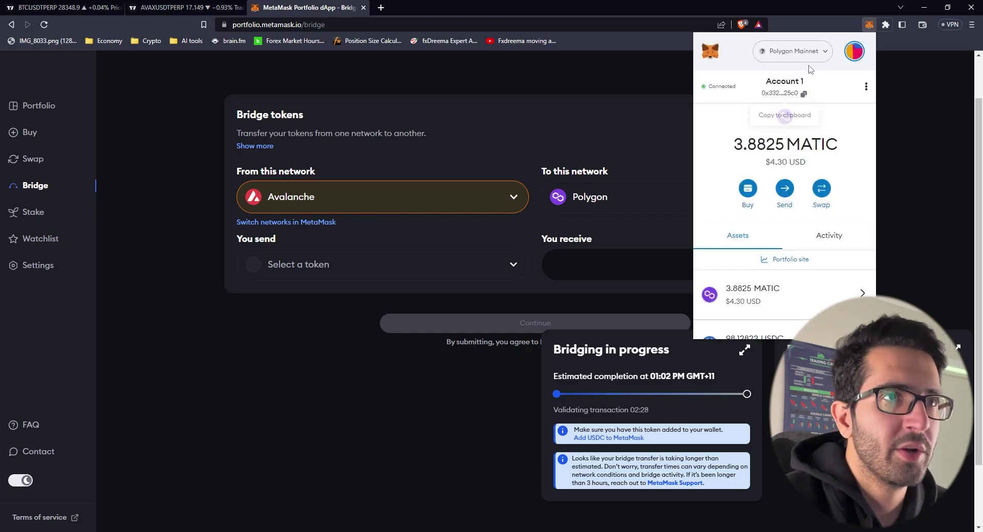
{"action": "left_click", "coordinate": [793, 51]}
{"action": "left_click", "coordinate": [783, 130]}
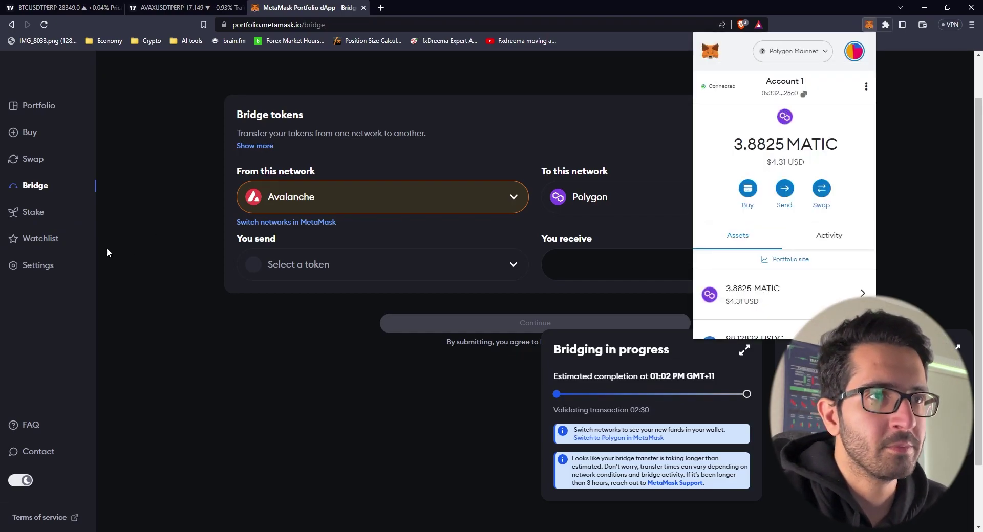
{"action": "left_click", "coordinate": [13, 213]}
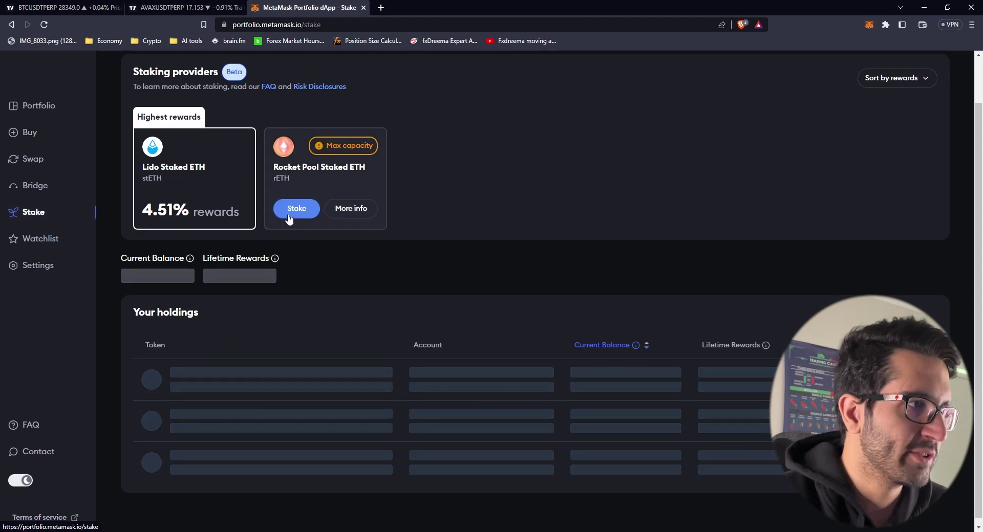
{"action": "mouse_move", "coordinate": [198, 154]}
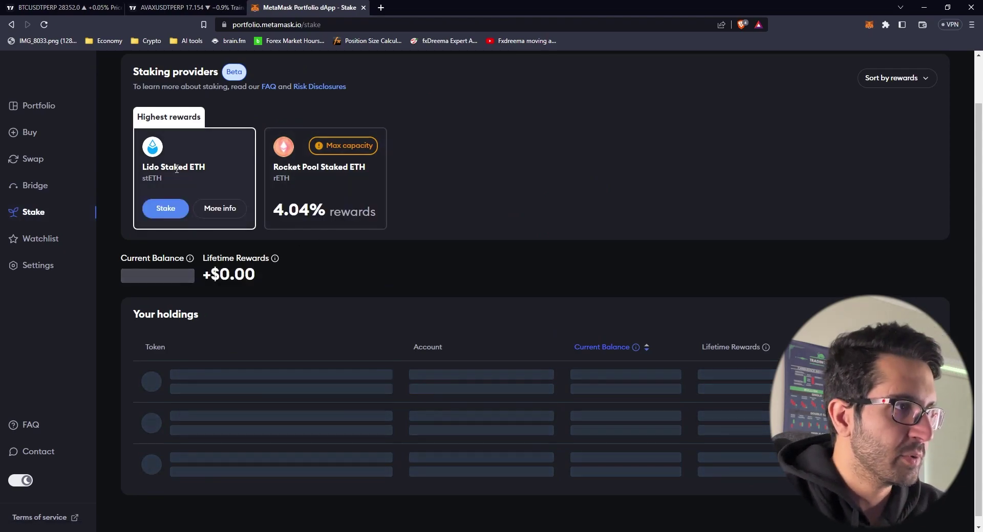
{"action": "mouse_move", "coordinate": [330, 175]}
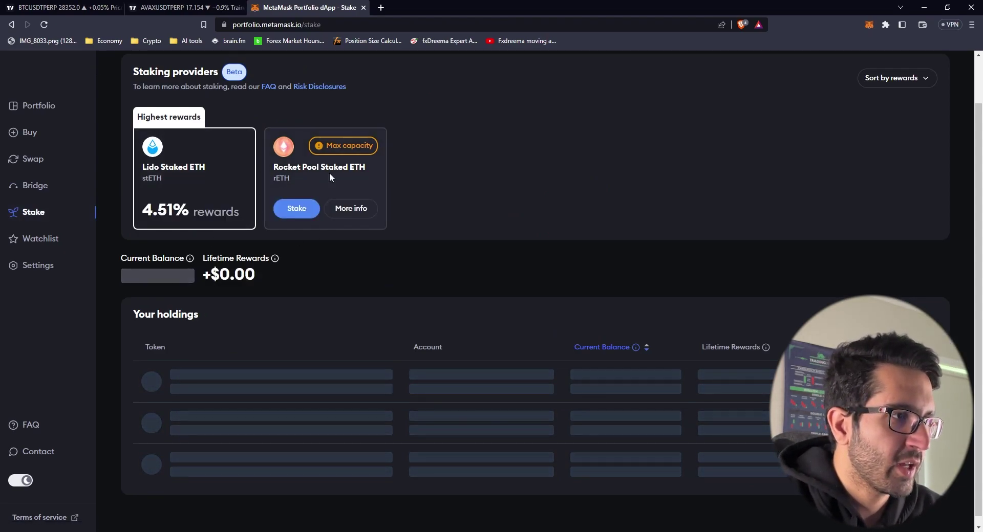
{"action": "left_click", "coordinate": [296, 209]}
{"action": "mouse_move", "coordinate": [512, 247]}
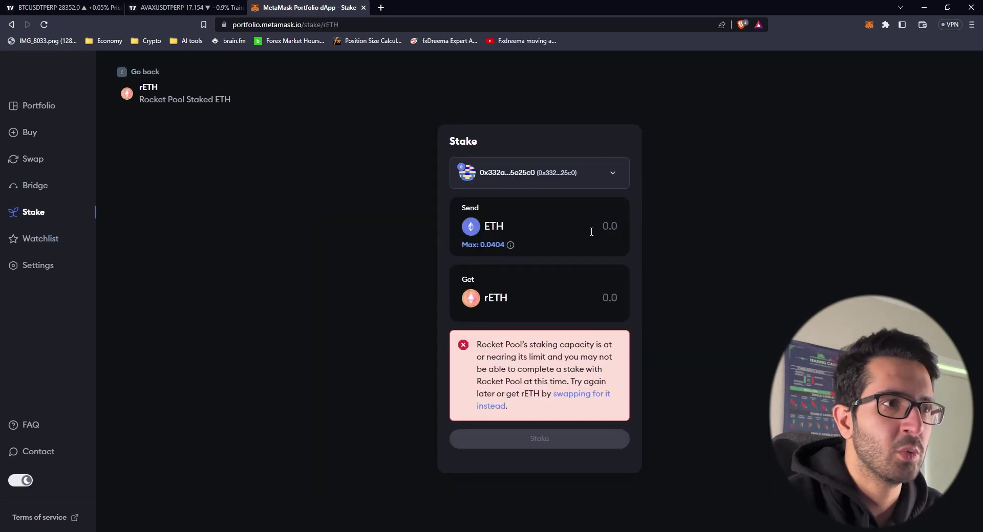
{"action": "type", "text": "2"}
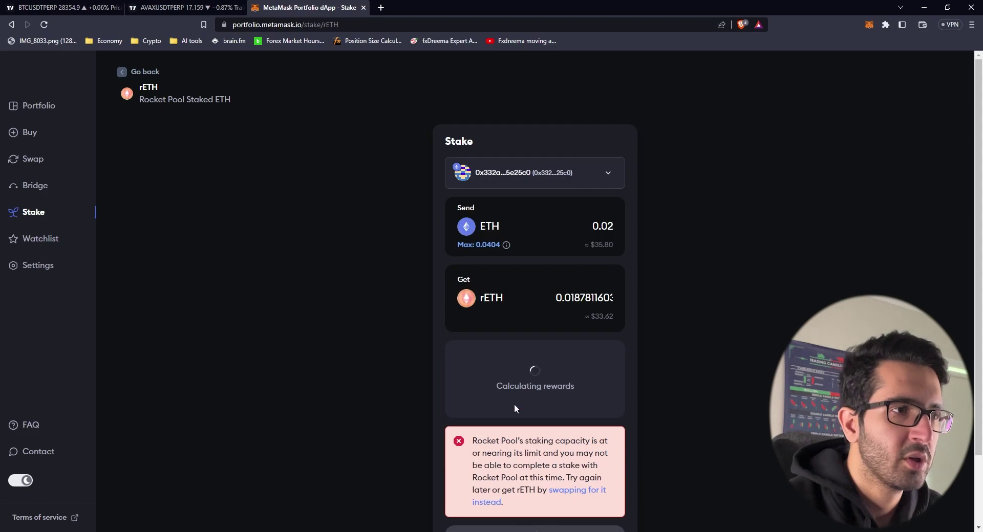
{"action": "scroll", "coordinate": [514, 408], "scroll_direction": "down", "scroll_amount": 2}
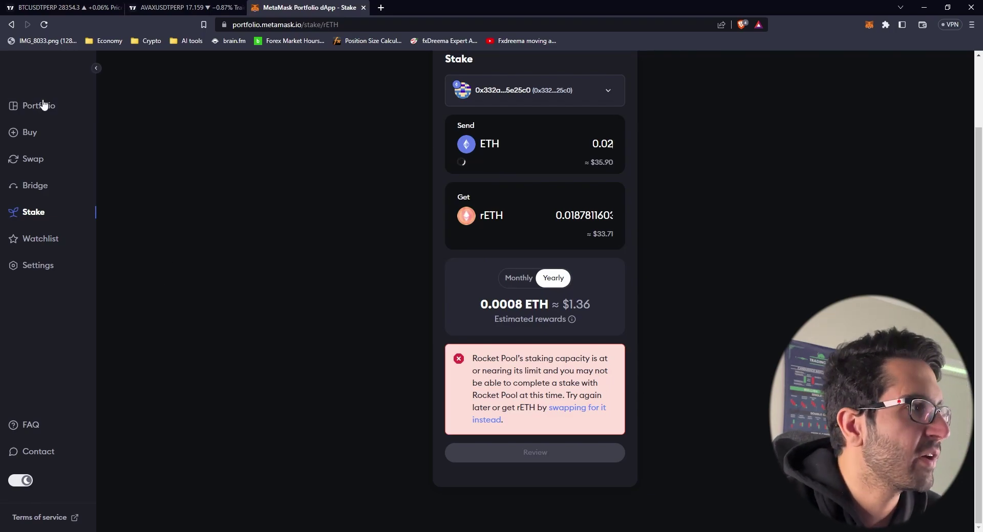
{"action": "left_click", "coordinate": [41, 214]}
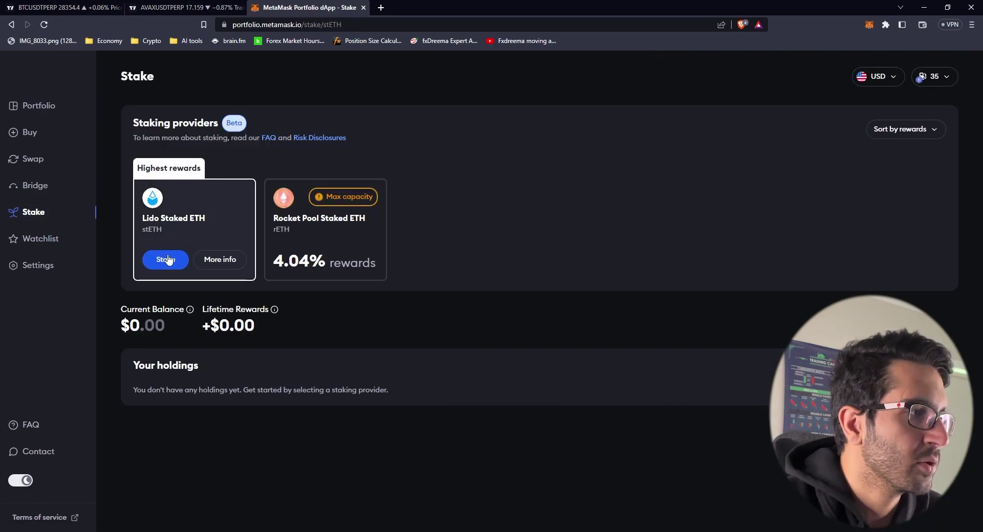
Step: Enter 0.02 ETH to stake with Lido for stETH and open the stake review
{"action": "left_click", "coordinate": [166, 260]}
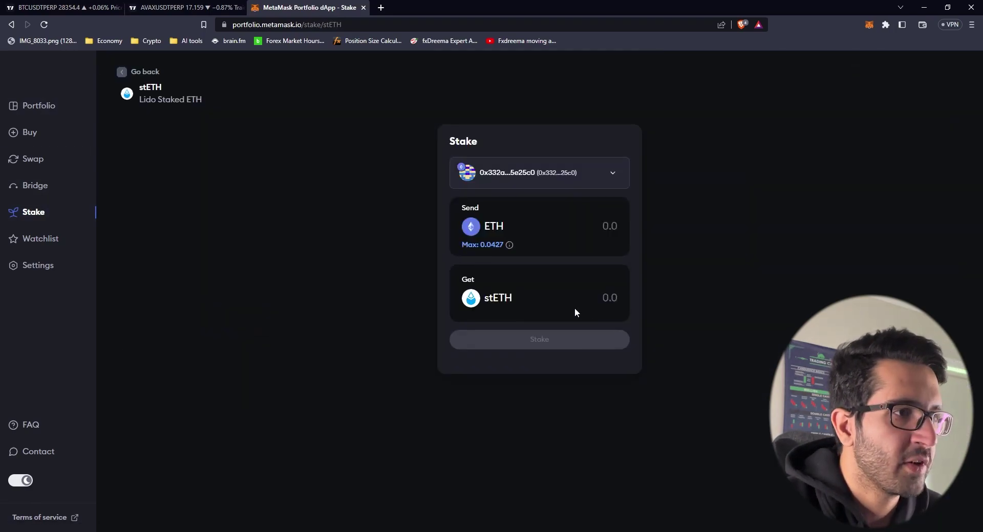
{"action": "left_click", "coordinate": [596, 231]}
{"action": "type", "text": "0.02"}
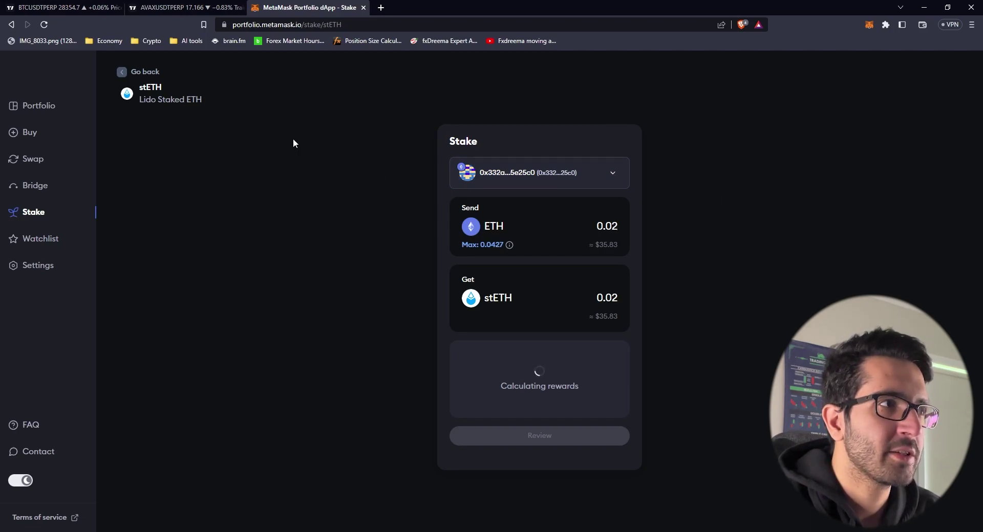
{"action": "left_click", "coordinate": [537, 435]}
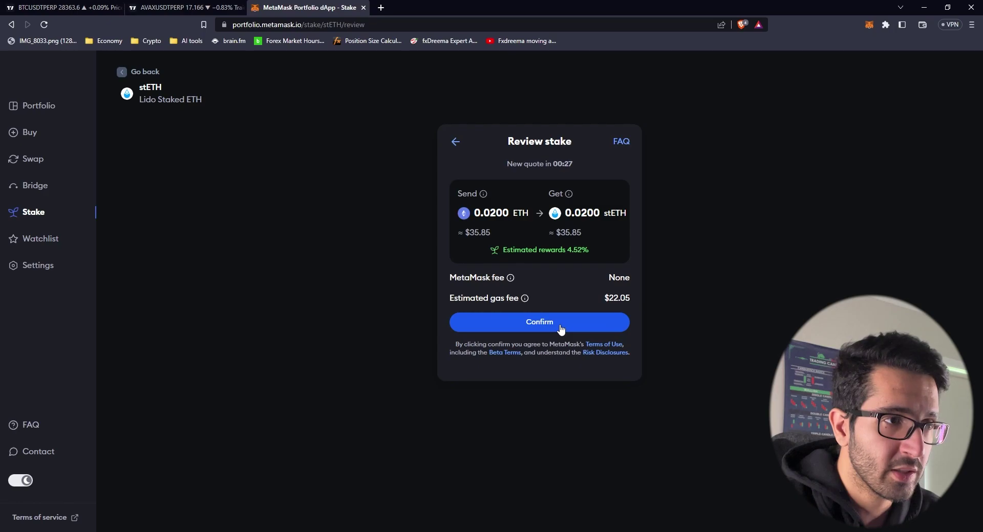
Step: Confirm the 0.02 ETH Lido stake, then reject it in the MetaMask notification
{"action": "left_click", "coordinate": [468, 314]}
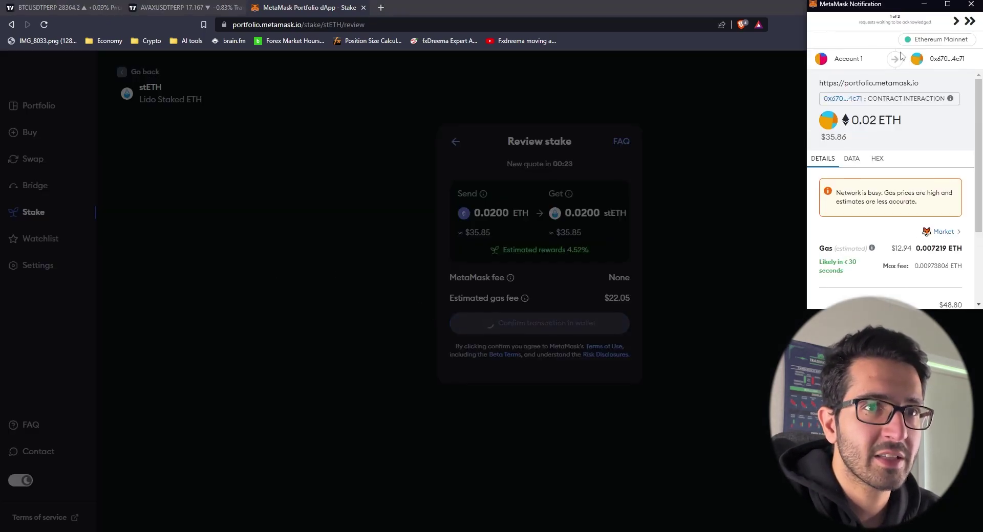
{"action": "scroll", "coordinate": [913, 208], "scroll_direction": "down", "scroll_amount": 3}
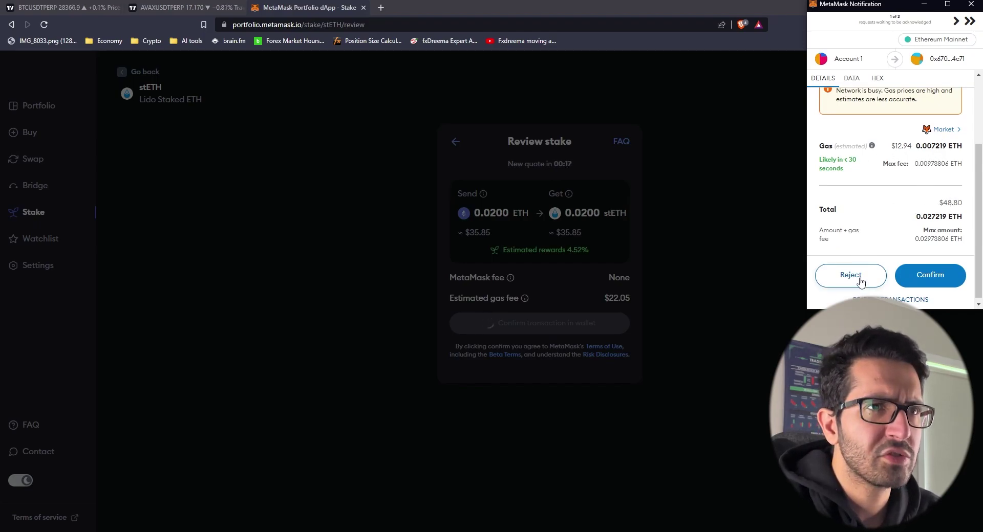
{"action": "left_click", "coordinate": [860, 282]}
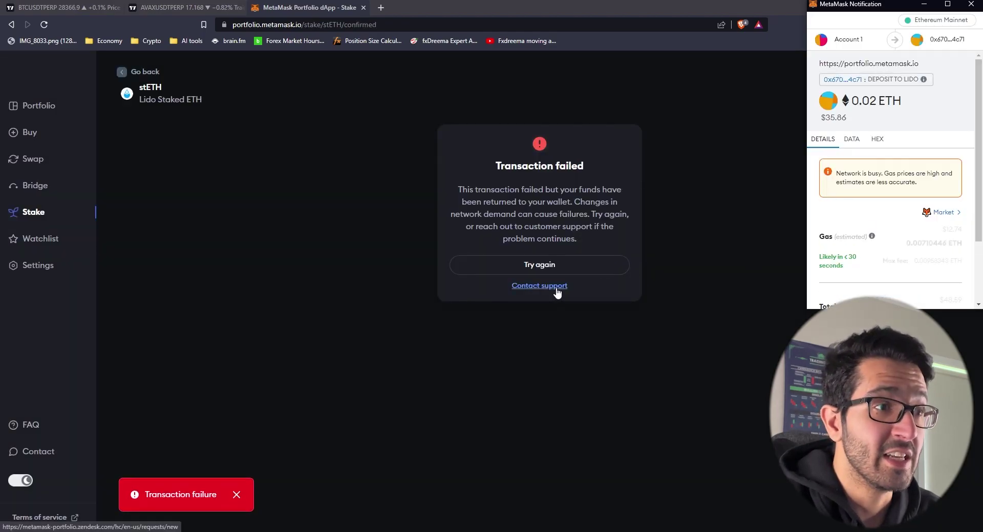
{"action": "left_click", "coordinate": [972, 5]}
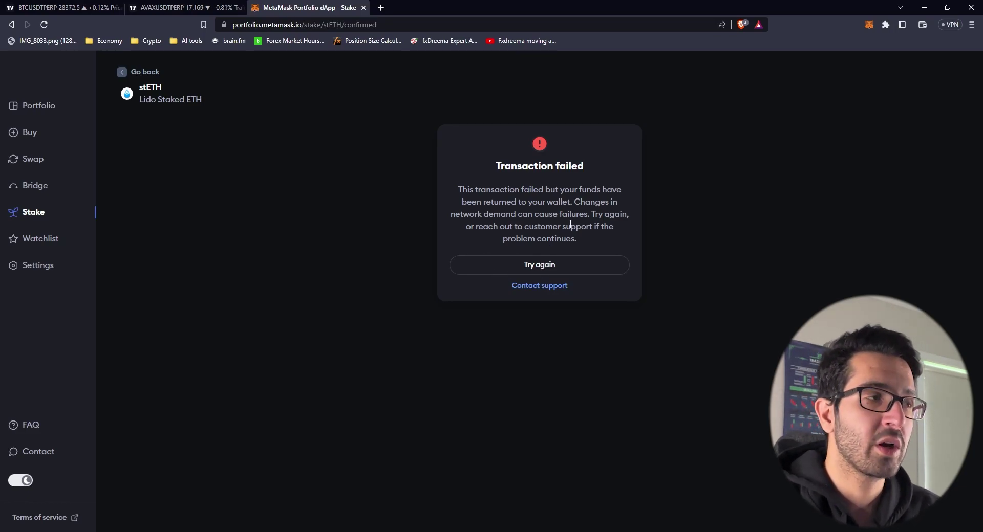
Step: Leave the failed stake page for Bridge to see the Bridging in progress card
{"action": "left_click", "coordinate": [34, 161]}
{"action": "left_click", "coordinate": [34, 187]}
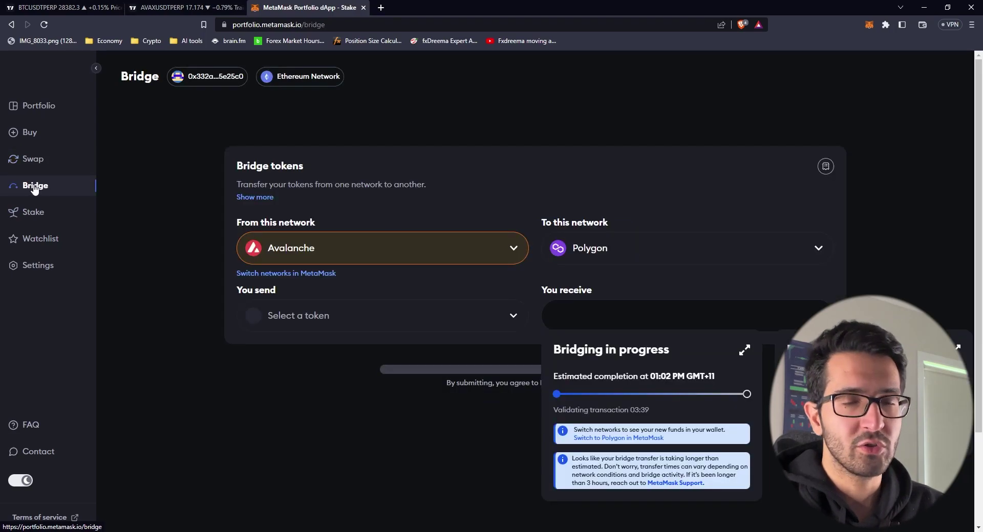